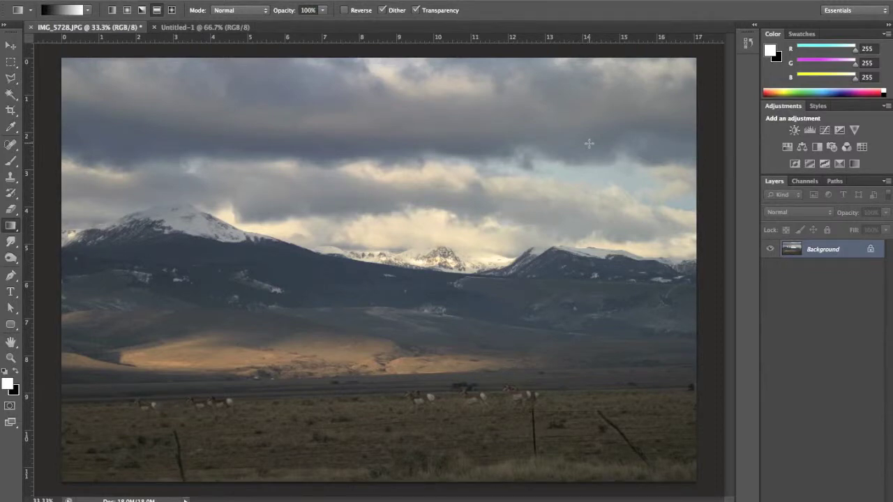
Step: Try the Difference Clouds filter on the blank Untitled-1 document, then undo it
click(182, 28)
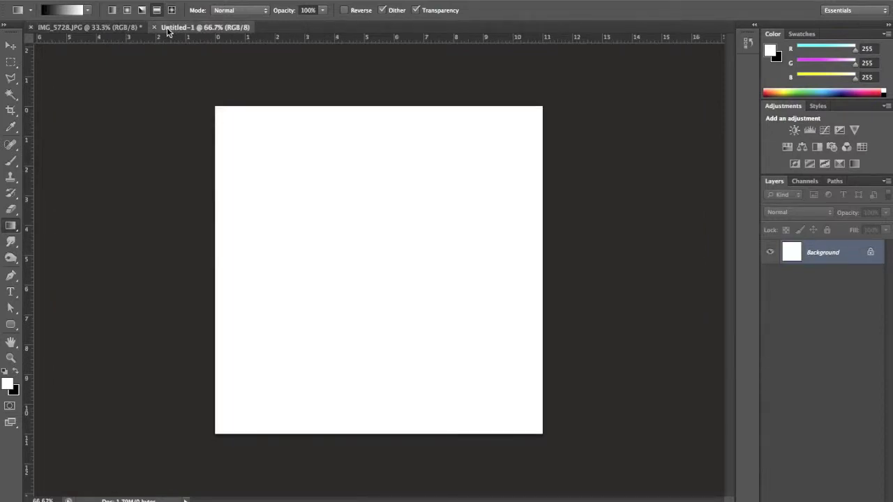
click(292, 0)
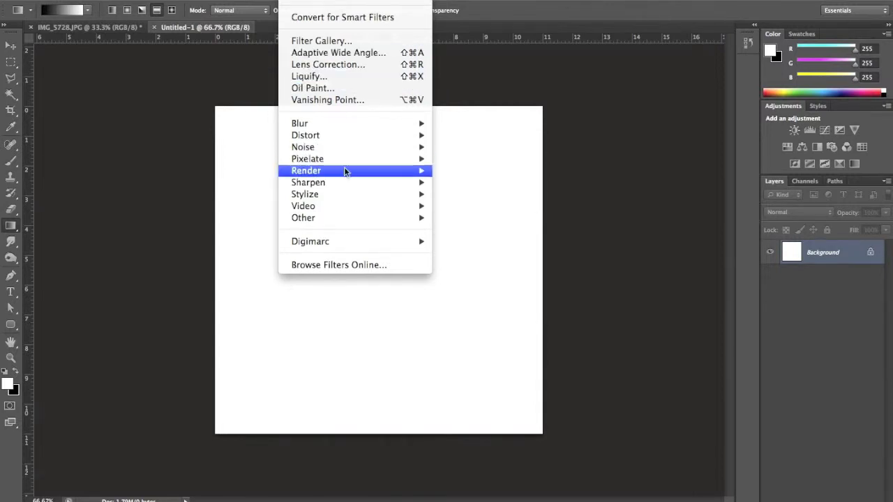
mouse_move(391, 171)
click(478, 184)
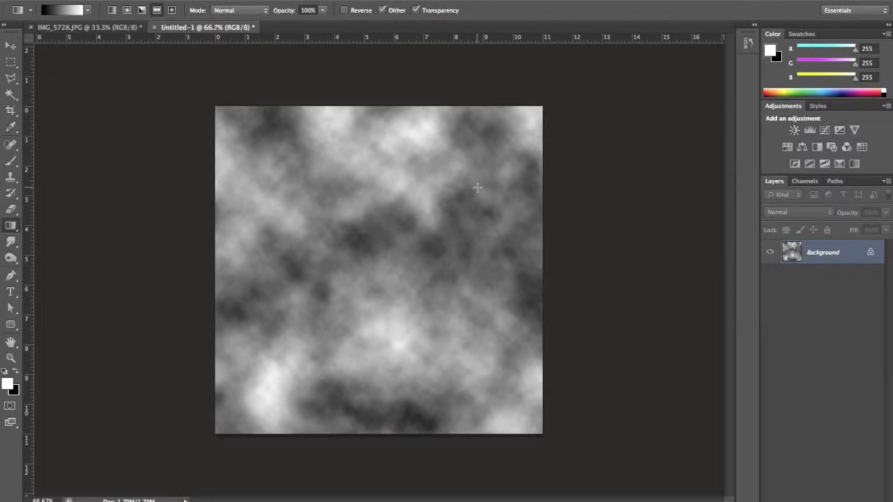
key(ctrl+z)
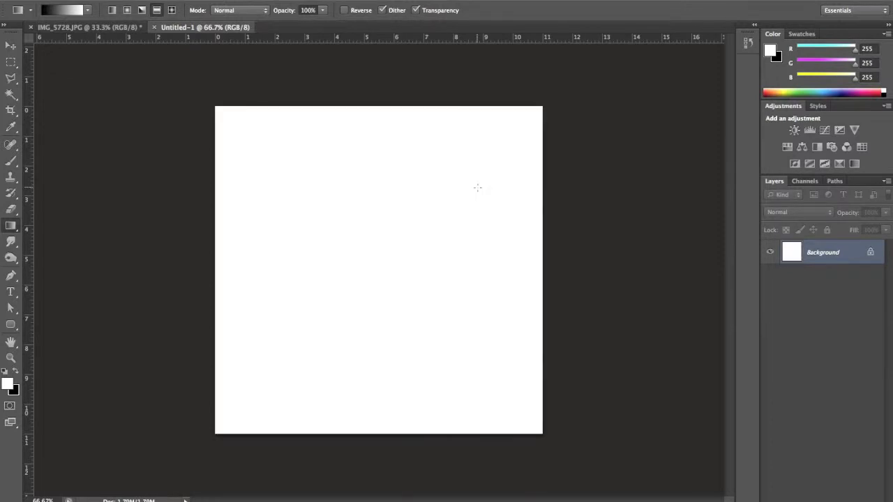
Step: Darken the IMG_5728.JPG photo to a night scene using a Hue/Saturation adjustment layer with Colorize on, hue 237 and lightness -49
click(71, 27)
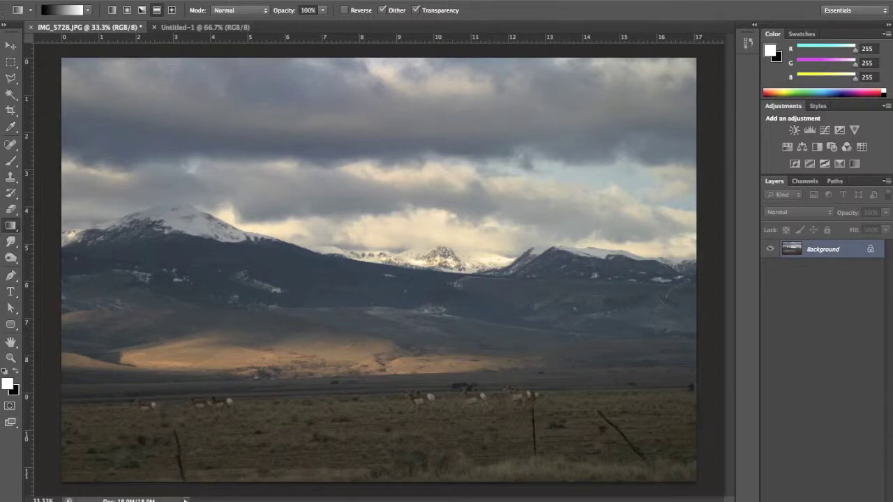
click(825, 501)
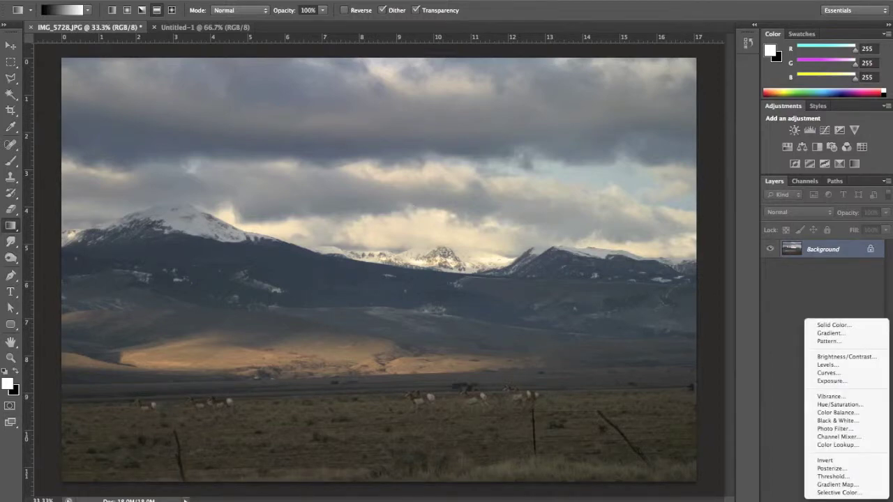
click(844, 405)
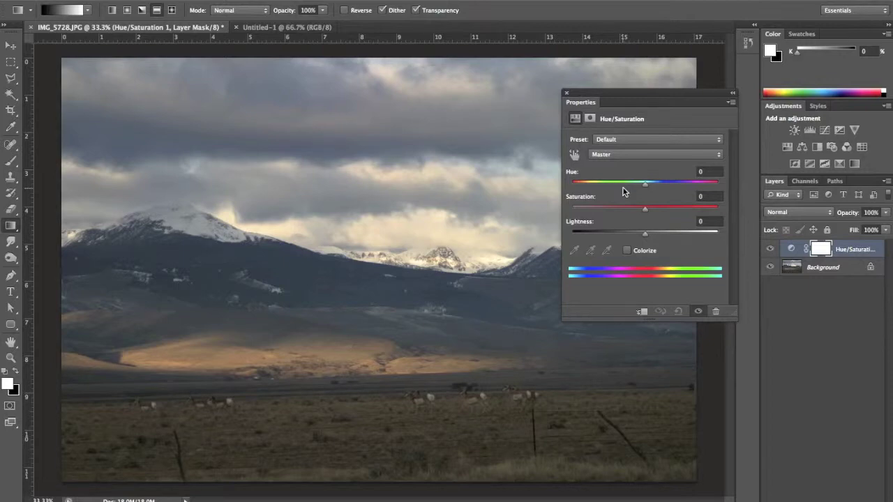
click(626, 250)
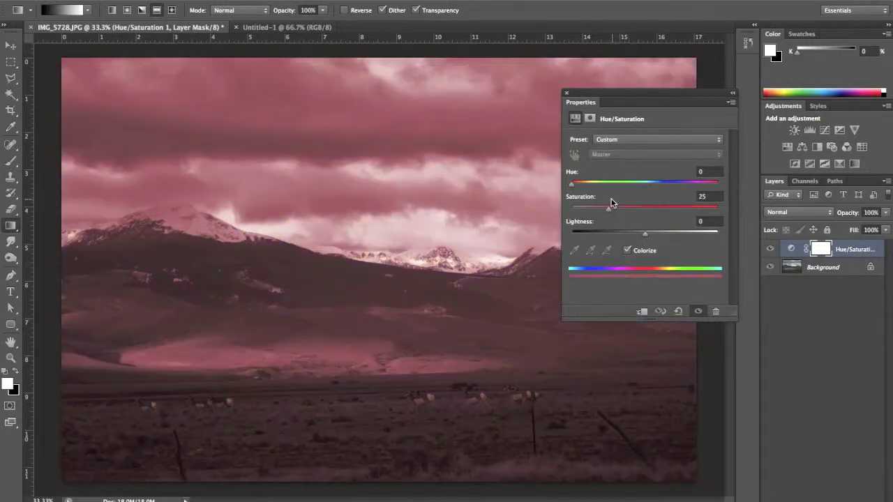
drag(591, 184, 666, 184)
drag(642, 236, 609, 237)
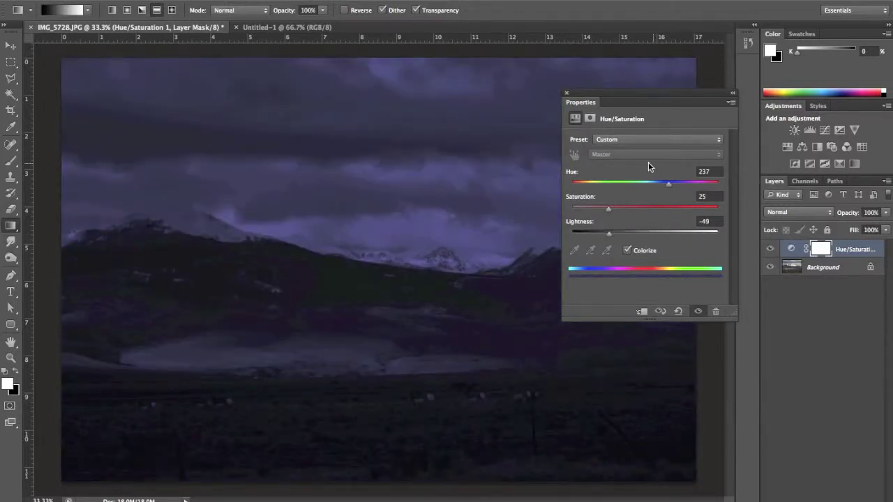
click(567, 93)
Step: In Untitled-1, draw a narrow vertical black band with a reflected gradient left of the canvas centre and render Difference Clouds over it
click(286, 27)
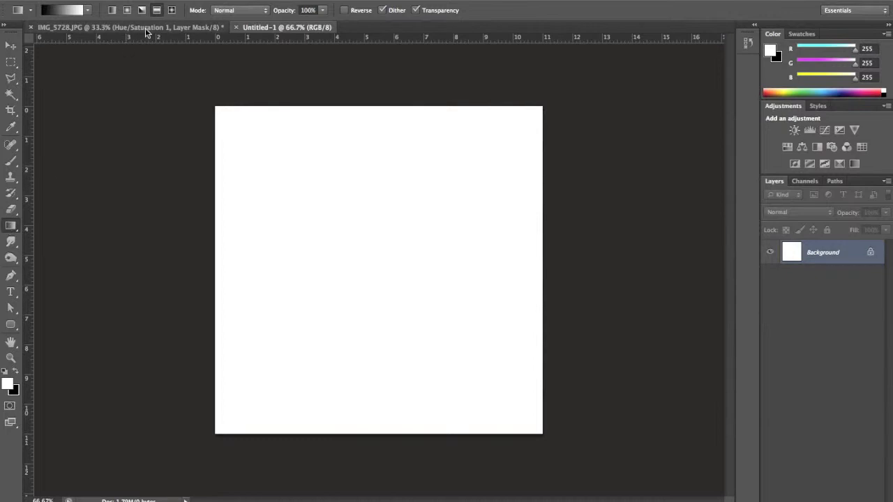
click(157, 10)
drag(298, 261, 323, 262)
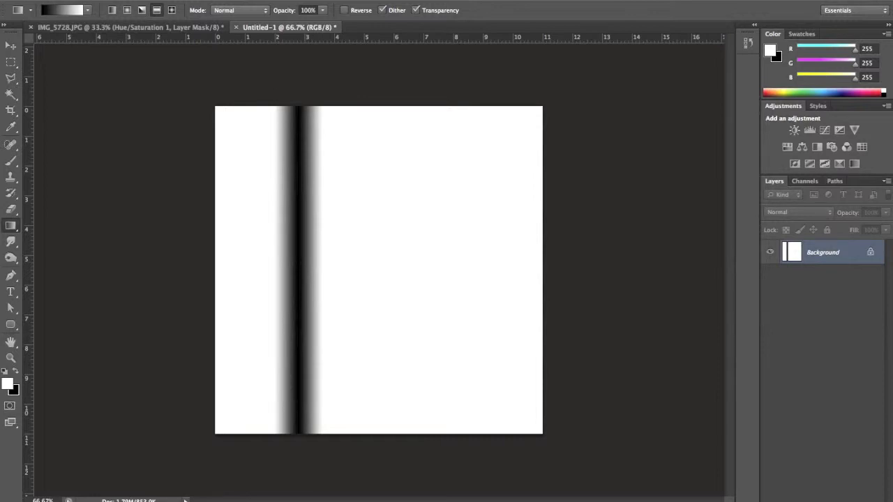
click(293, 0)
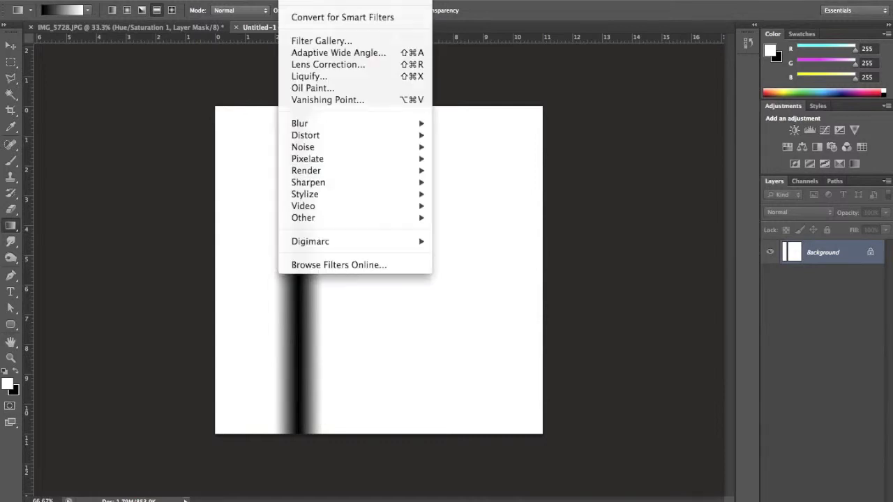
mouse_move(340, 172)
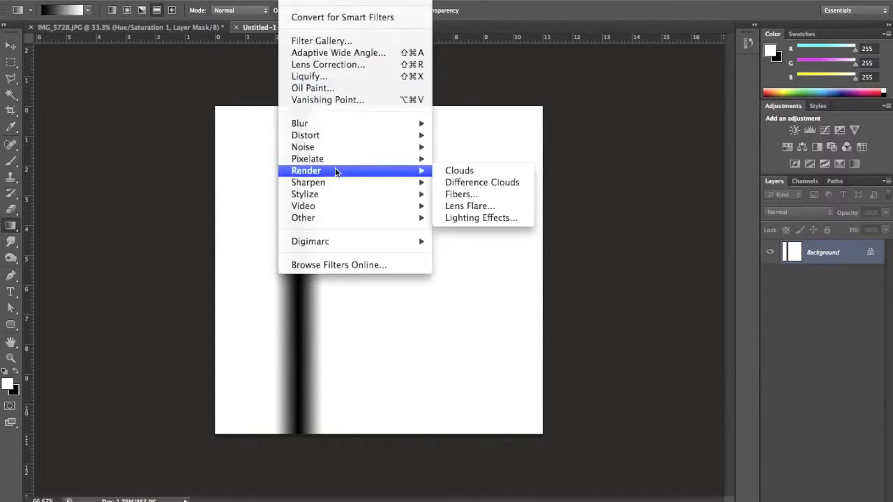
click(495, 182)
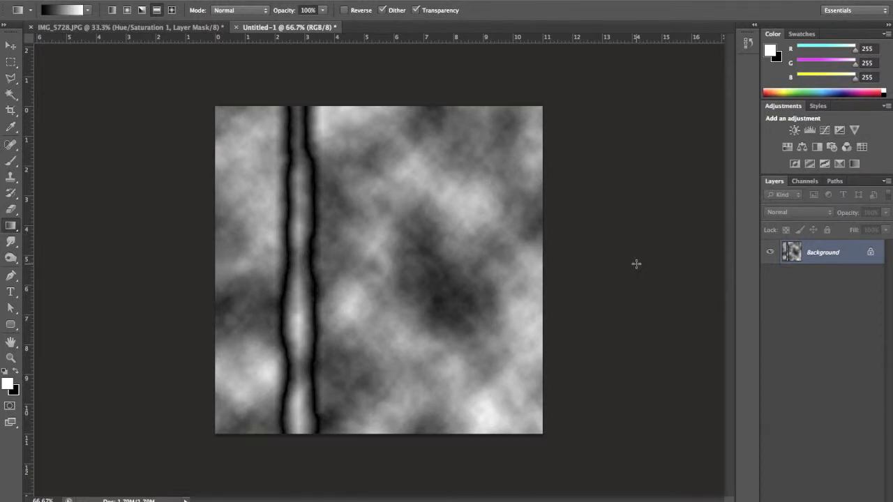
Step: Apply Levels to the clouds with input values 9, 3.58 and 46 to isolate two thin dark lines on white
key(super+l)
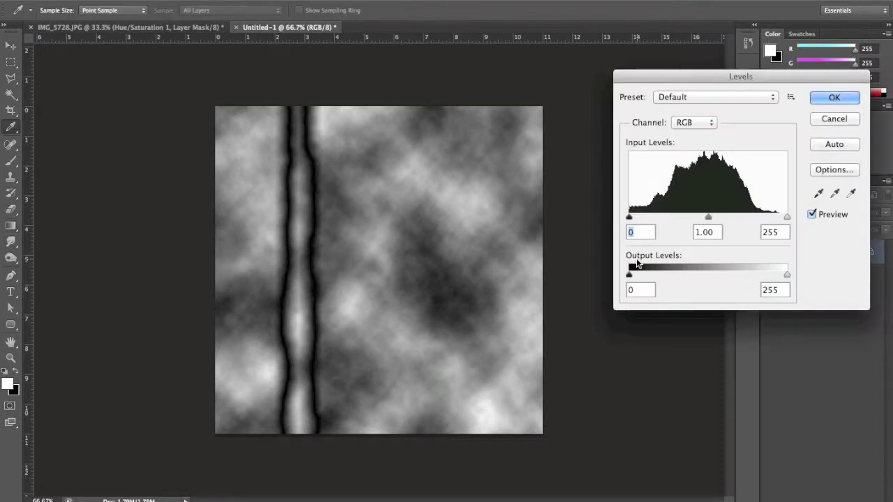
drag(787, 217, 732, 217)
mouse_move(632, 218)
mouse_down()
mouse_move(661, 217)
mouse_move(643, 218)
mouse_up()
drag(731, 217, 657, 216)
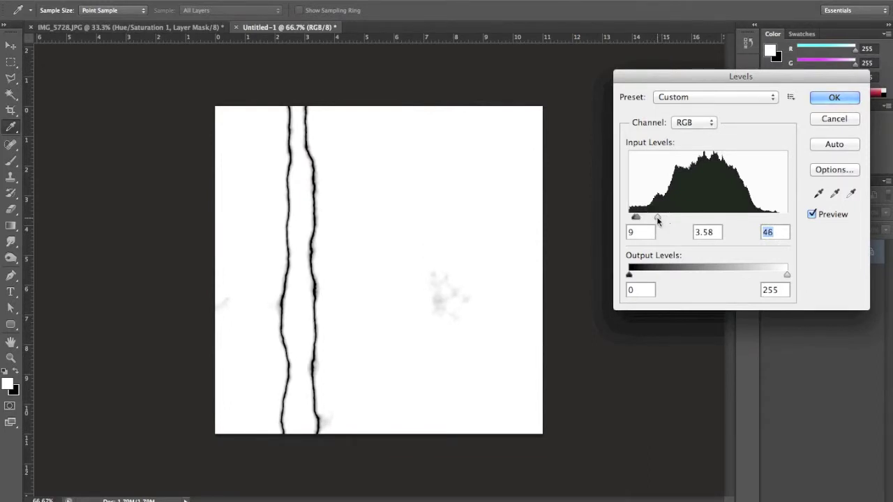
click(847, 95)
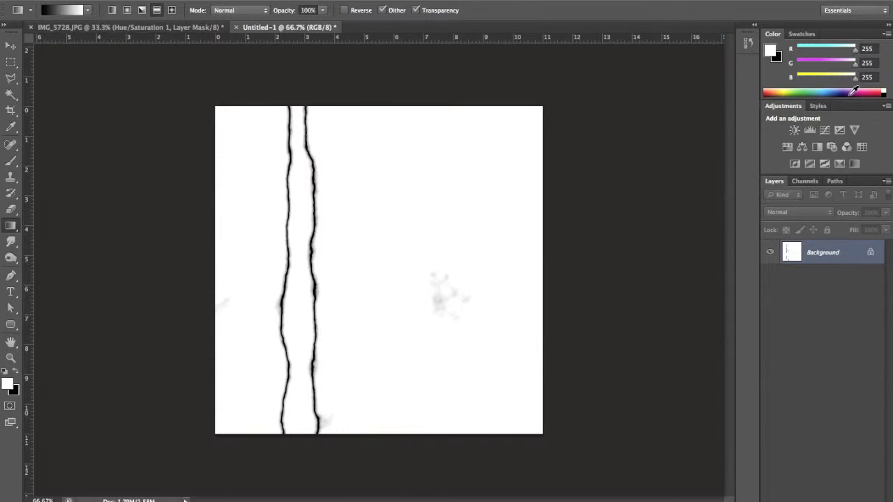
Step: Invert the image and apply Levels with the black input at 39 to clean up the dark background
key(ctrl+i)
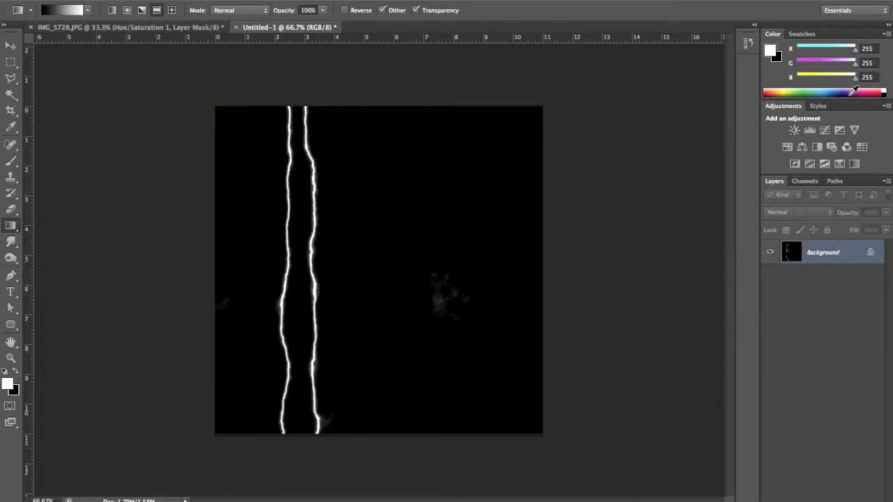
key(ctrl+l)
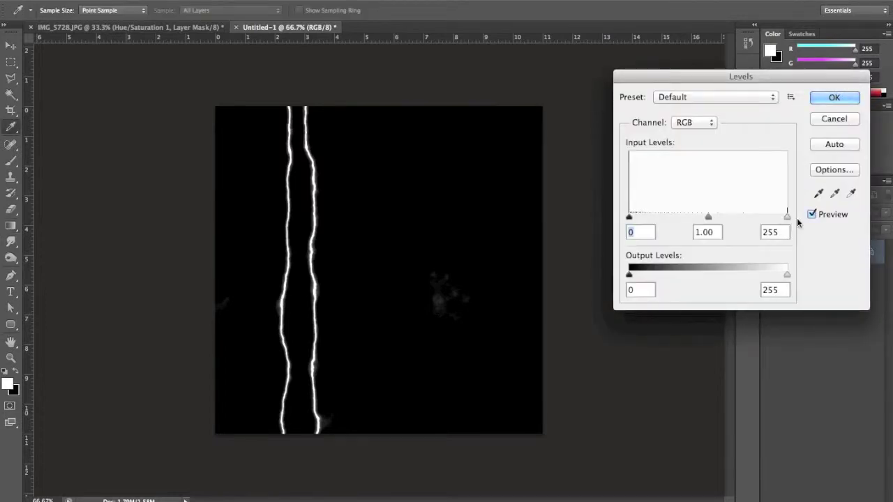
drag(629, 217, 653, 221)
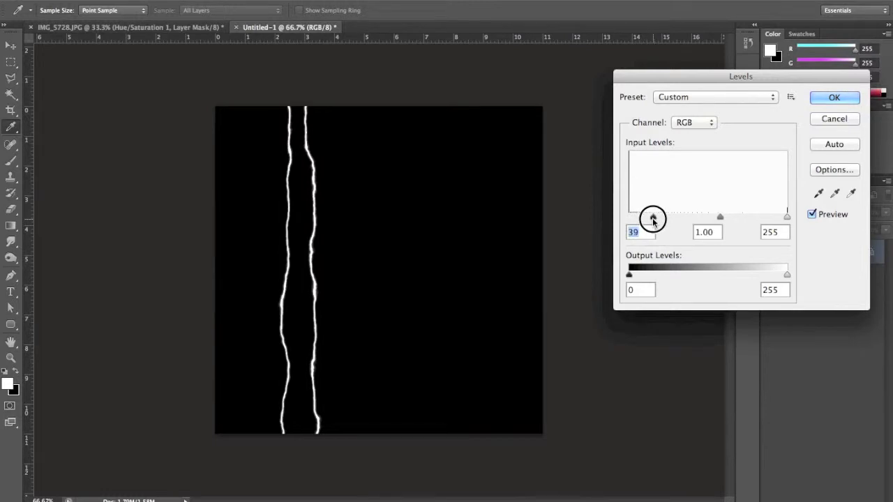
click(836, 99)
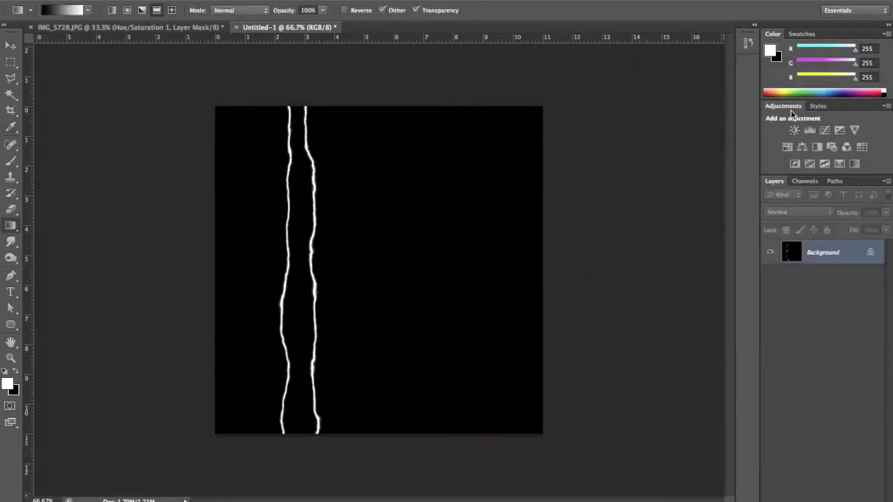
Step: Select a full-height rectangle around both lightning lines and copy it into the IMG_5728.JPG photo as a new layer
click(21, 61)
drag(249, 100, 391, 498)
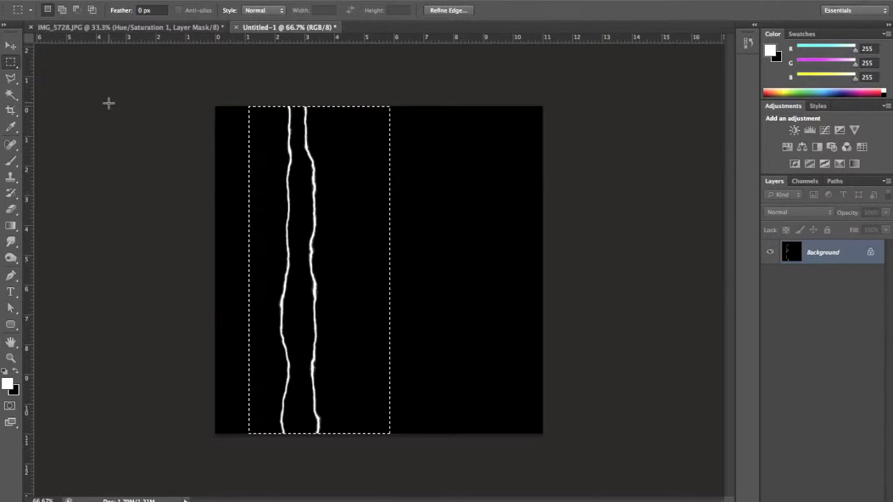
click(128, 27)
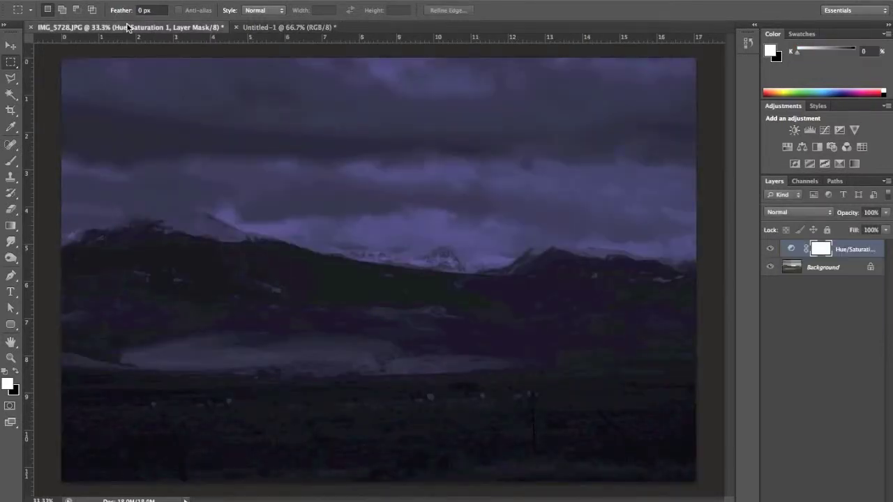
key(ctrl+v)
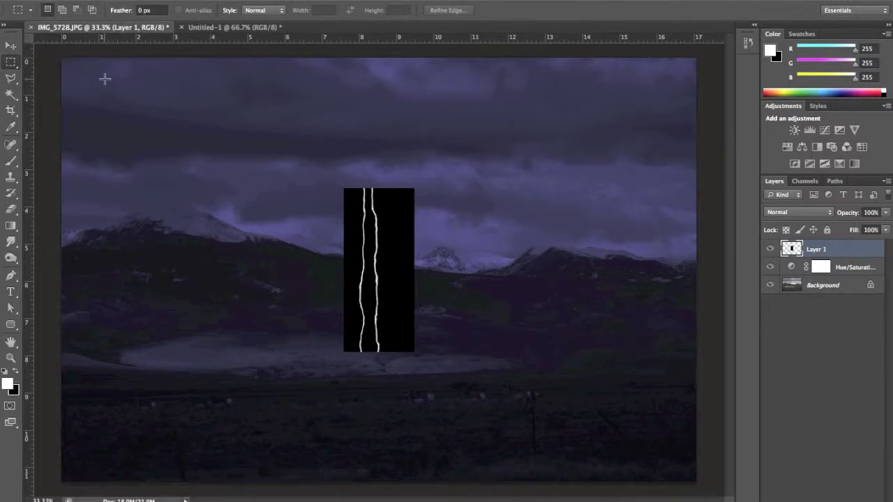
Step: Rotate the pasted lightning layer about 20 degrees clockwise and move it over the mountains right of the photo's centre
click(10, 44)
drag(394, 231, 407, 203)
key(ctrl+t)
drag(461, 160, 482, 174)
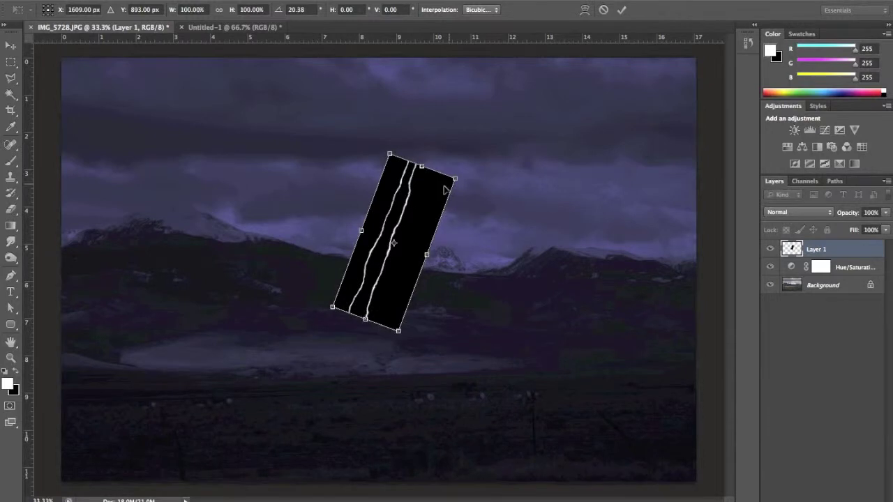
drag(437, 199, 492, 223)
key(Return)
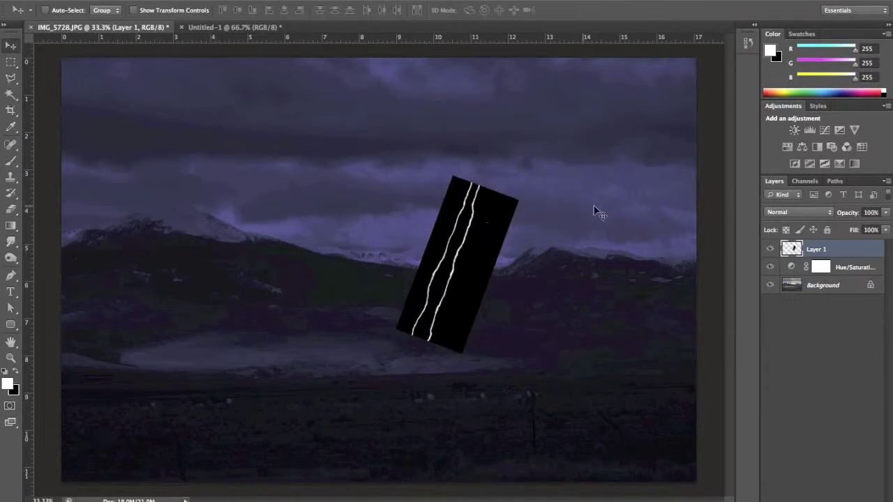
Step: Set the lightning layer's blend mode to Screen and its opacity to 50%
click(774, 212)
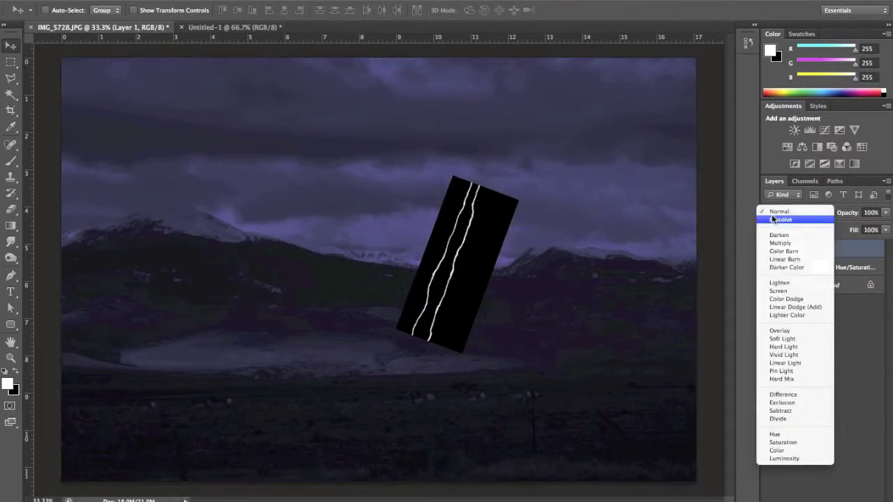
click(773, 294)
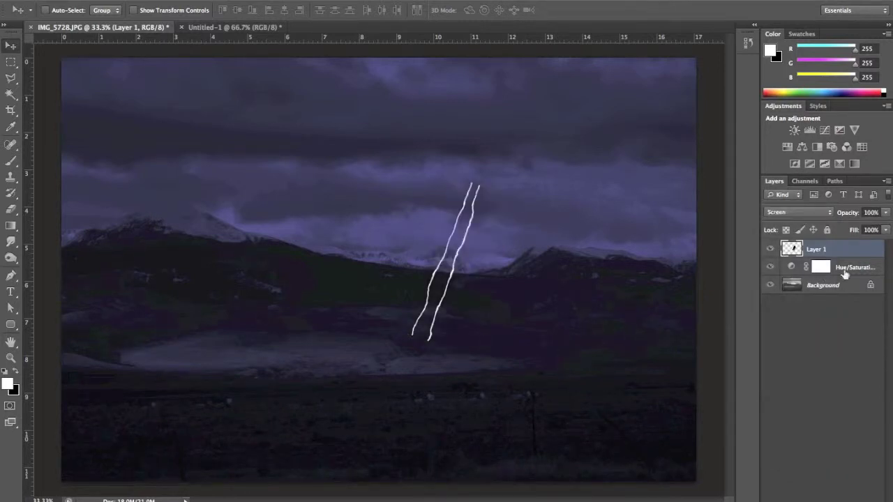
click(884, 217)
drag(862, 227, 857, 229)
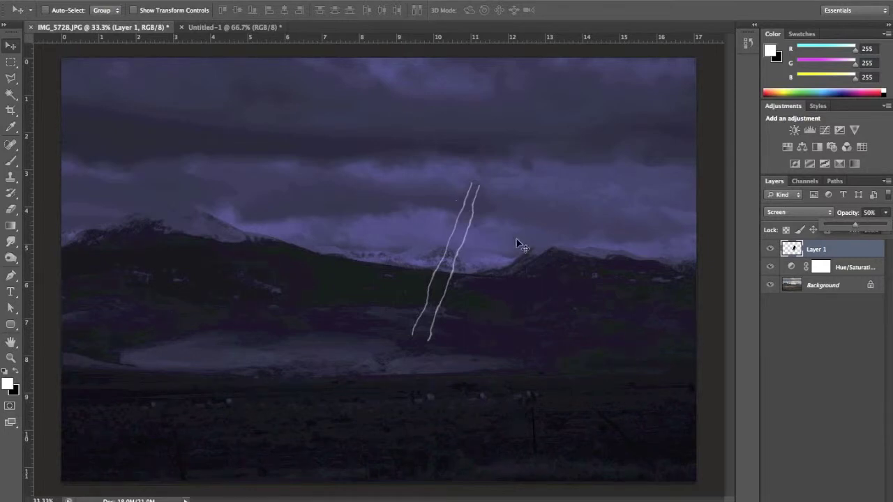
Step: Add a layer mask to Layer 1 and paint it black with a 500 px brush over the upper and lower ends of the lightning
click(809, 500)
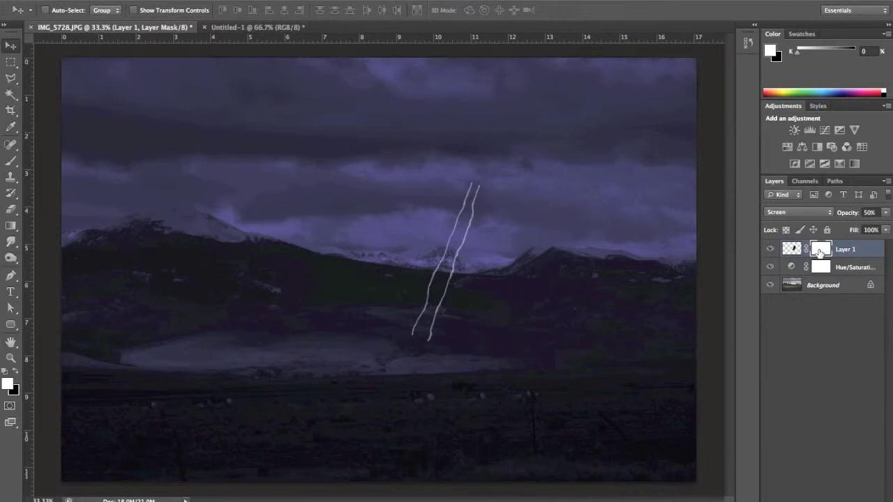
click(12, 161)
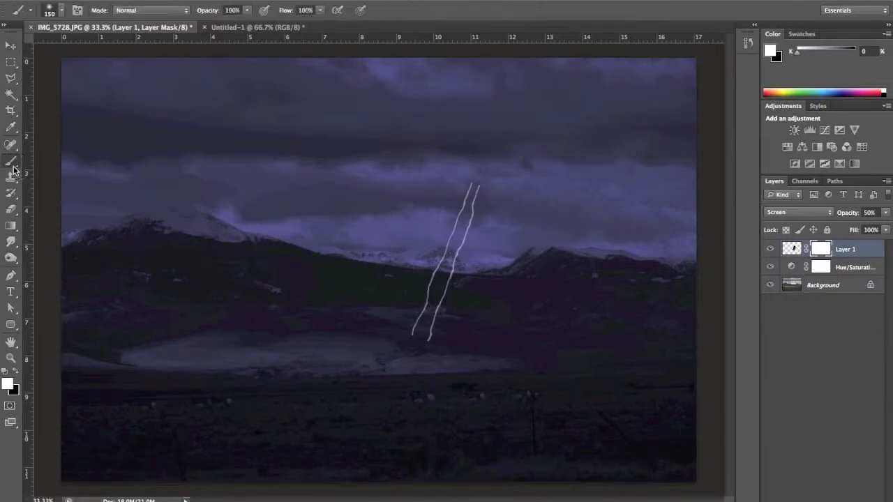
key(x)
key(bracketright)
key(bracketright)
key(bracketright)
key(bracketright)
key(bracketright)
key(bracketright)
drag(473, 194, 464, 192)
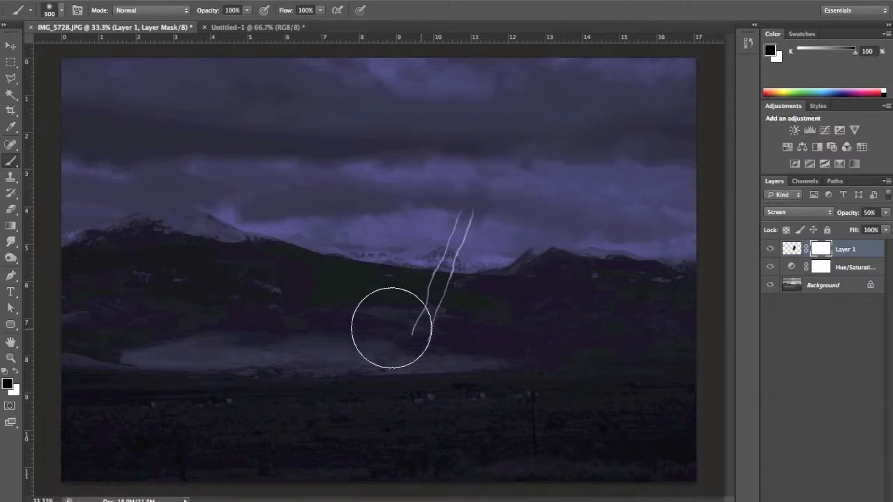
mouse_move(391, 328)
mouse_down()
mouse_move(424, 315)
mouse_move(389, 331)
mouse_move(472, 319)
mouse_up()
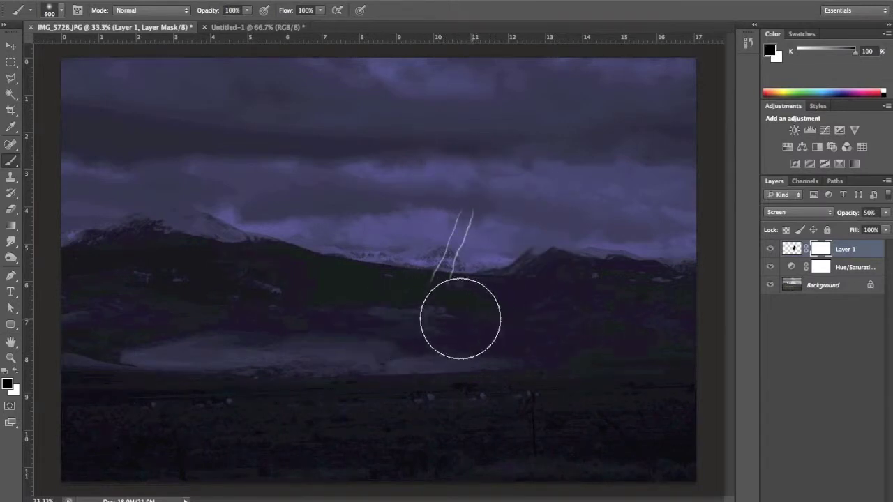
Step: Paint Layer 1's mask black with a 125 px brush at 100% opacity over the lightning below the ridge, its upper tip and the whole left bolt
key(bracketleft)
key(bracketleft)
key(bracketleft)
key(bracketleft)
key(bracketleft)
key(bracketleft)
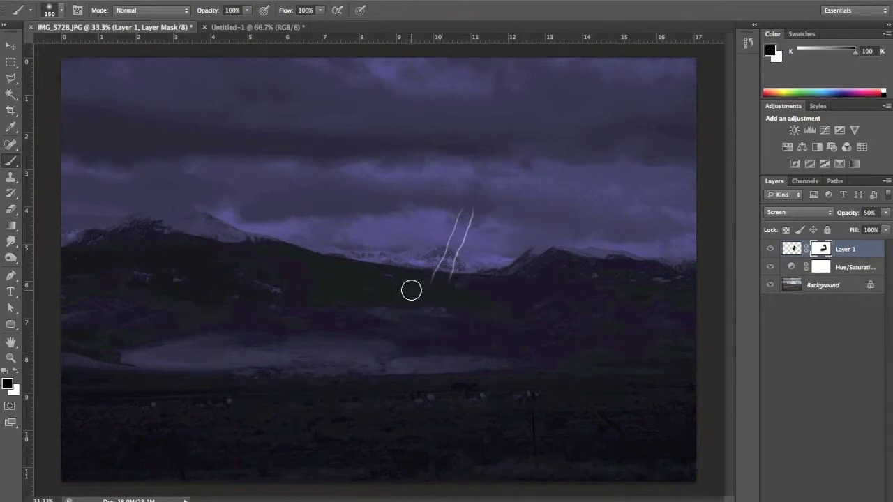
key(4)
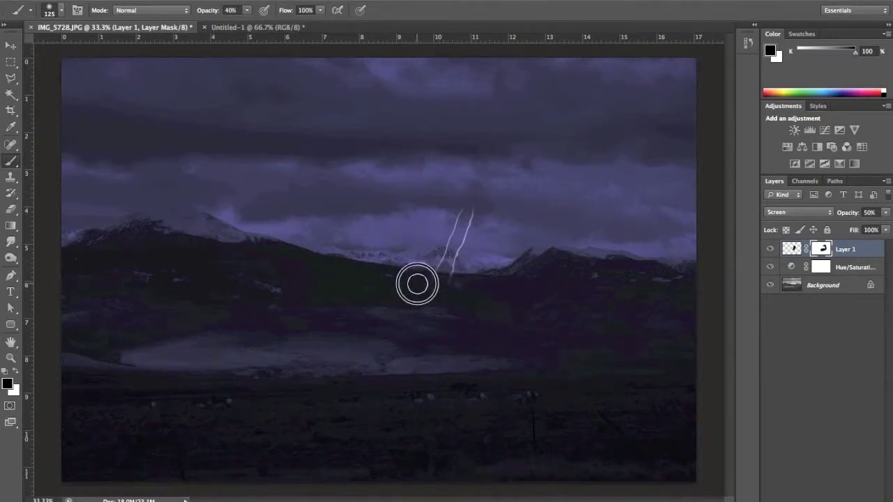
key(0)
mouse_move(443, 284)
mouse_down()
mouse_move(456, 283)
mouse_move(416, 281)
mouse_move(477, 284)
mouse_move(423, 279)
mouse_move(433, 293)
mouse_up()
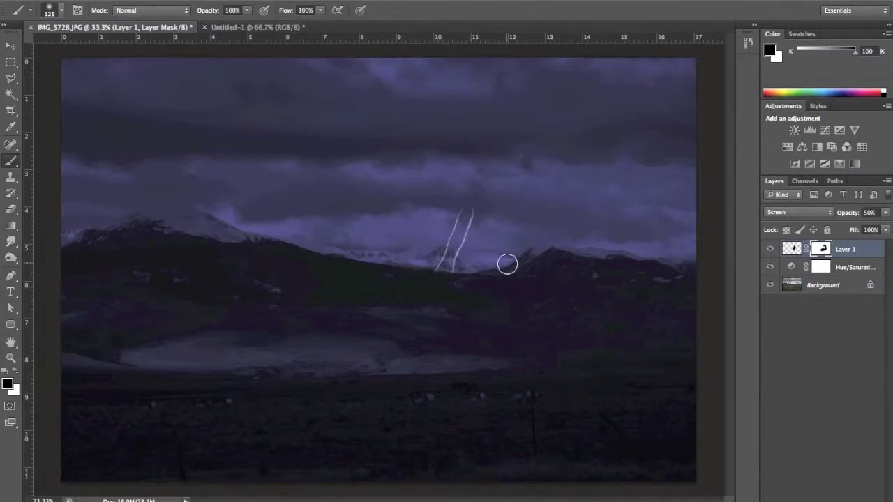
mouse_move(473, 202)
mouse_down()
mouse_move(452, 198)
mouse_move(453, 208)
mouse_move(468, 196)
mouse_move(491, 203)
mouse_move(481, 202)
mouse_up()
mouse_move(455, 219)
mouse_down()
mouse_move(435, 262)
mouse_move(459, 212)
mouse_move(430, 261)
mouse_up()
Step: Add a new layer above the lightning, make white the foreground colour and set the layer's blend mode to Overlay
key(ctrl+shift+alt+n)
key(x)
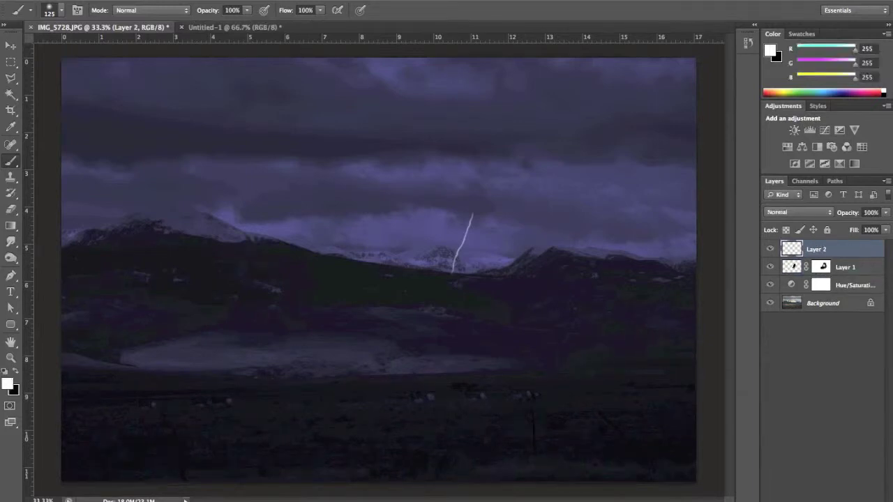
click(790, 218)
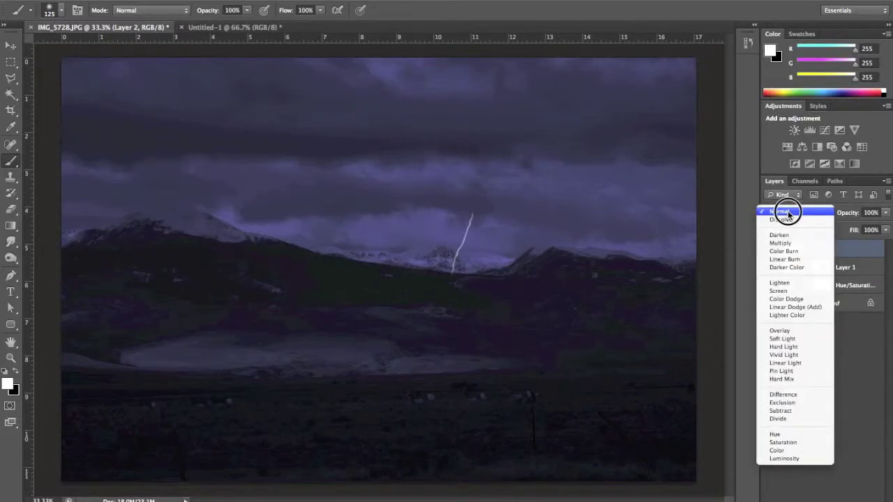
click(777, 334)
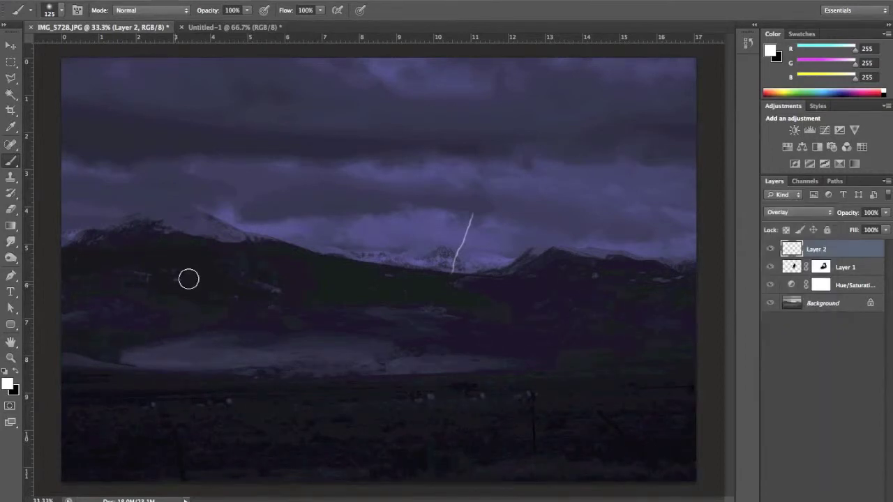
Step: Paint a soft white glow along the lightning bolt on Layer 2 with a 250 px brush at 10% opacity
key(bracketright)
key(bracketright)
click(473, 210)
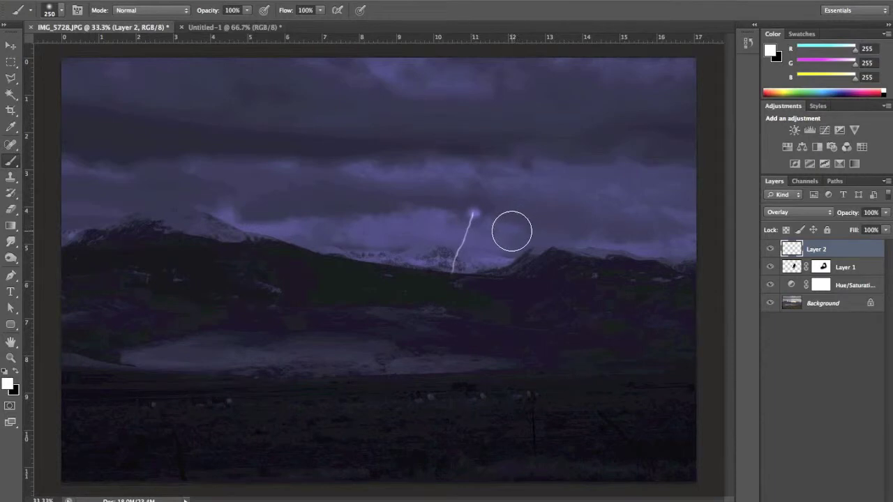
key(ctrl+z)
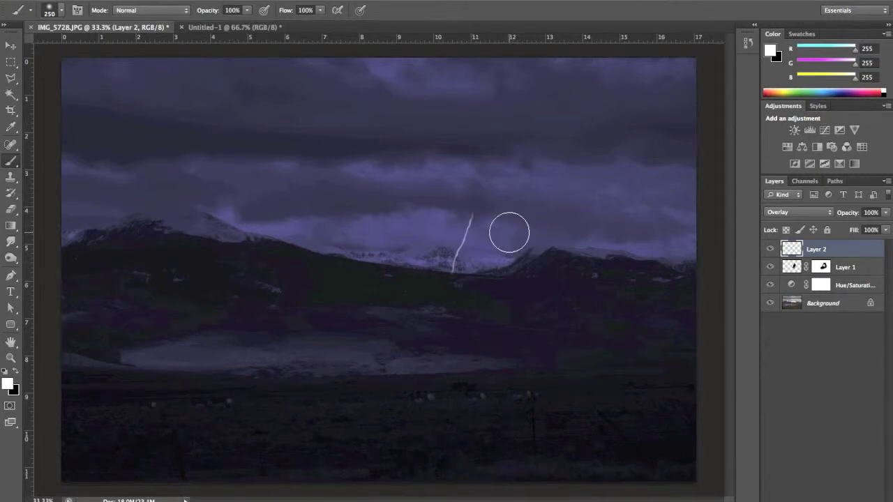
key(1)
drag(460, 242, 448, 272)
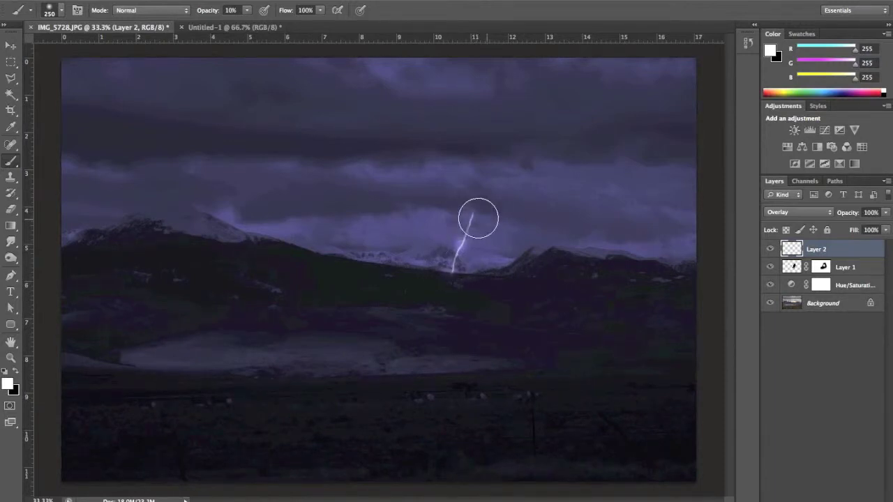
Step: Brighten the clouds above the lightning bolt with white strokes on Layer 2, using a 500 px brush at 10% opacity
key(bracketright)
key(bracketright)
key(bracketright)
mouse_move(463, 186)
mouse_down()
mouse_move(579, 191)
mouse_move(493, 182)
mouse_up()
mouse_move(384, 180)
mouse_down()
mouse_move(485, 172)
mouse_move(428, 165)
mouse_move(590, 162)
mouse_up()
mouse_move(467, 231)
mouse_down()
mouse_move(482, 215)
mouse_move(447, 270)
mouse_move(476, 208)
mouse_move(452, 268)
mouse_move(441, 266)
mouse_move(455, 271)
mouse_move(461, 177)
mouse_up()
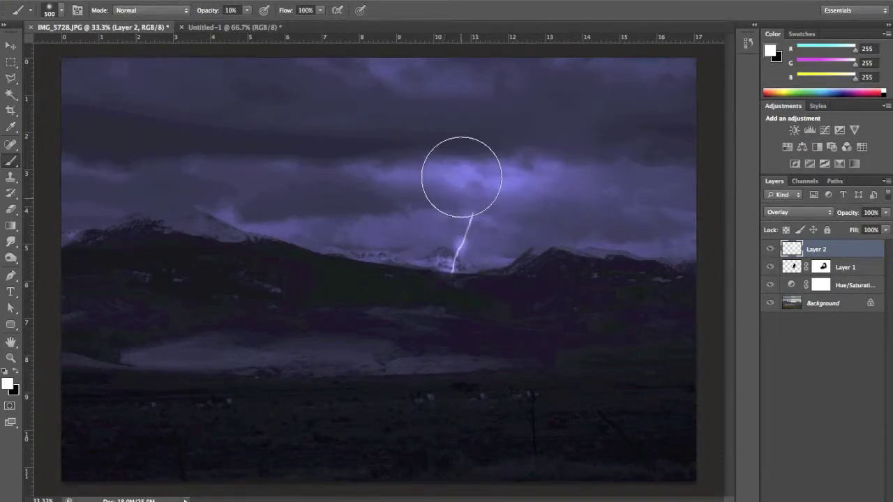
Step: Create a new 11 x 11 inch RGB document at 72 pixels/inch with a white background
click(98, 0)
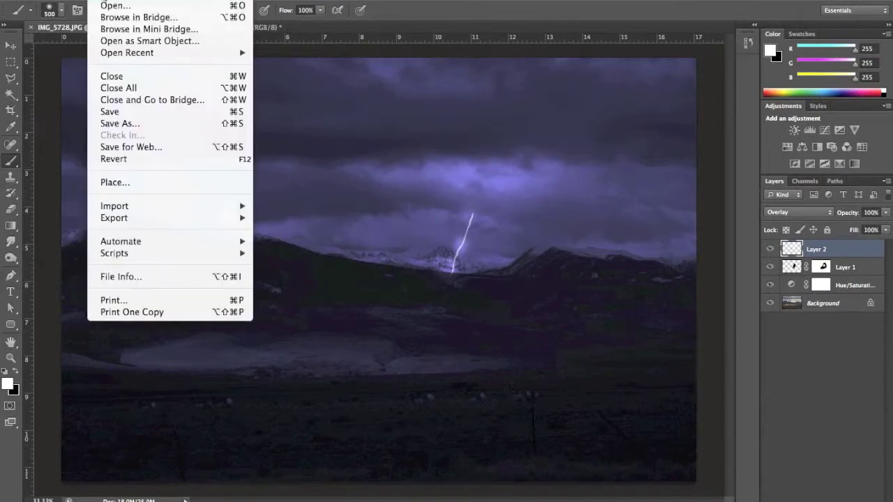
click(175, 2)
click(314, 152)
click(314, 164)
text(11)
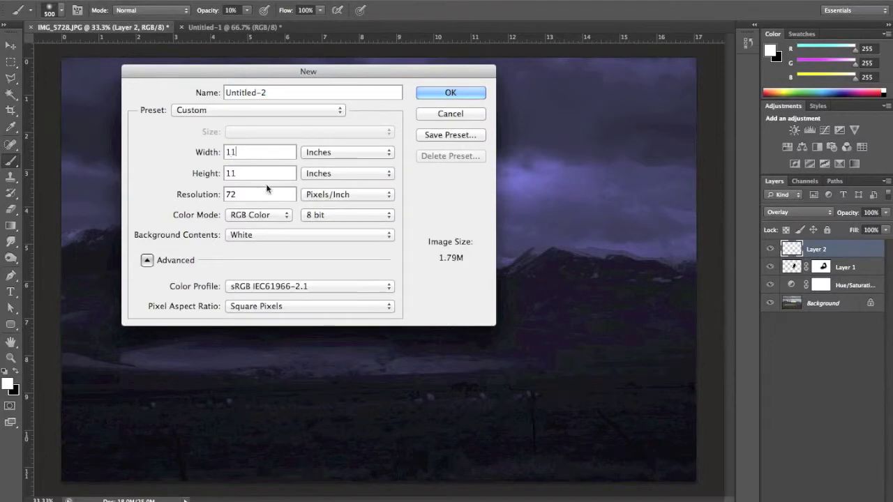
click(443, 95)
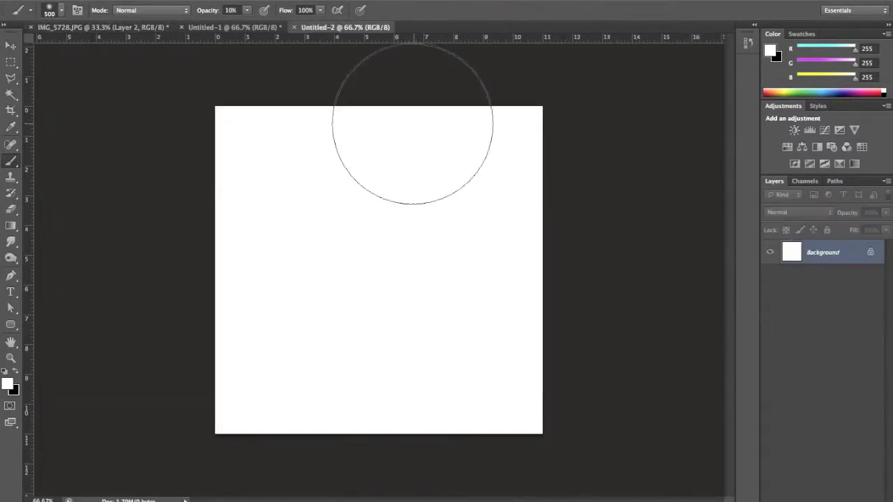
Step: Draw a horizontal black-to-white reflected gradient about 2 inches long, starting left of the canvas centre, and apply the Difference Clouds filter
click(19, 225)
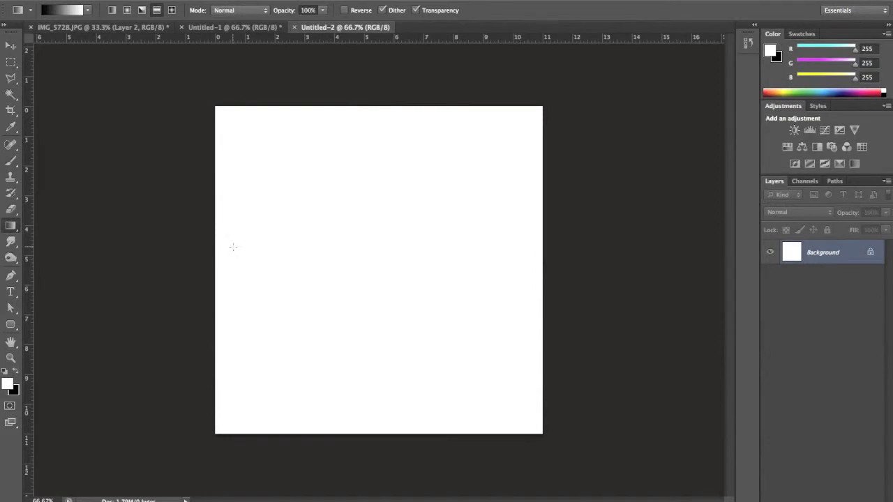
drag(302, 254, 361, 252)
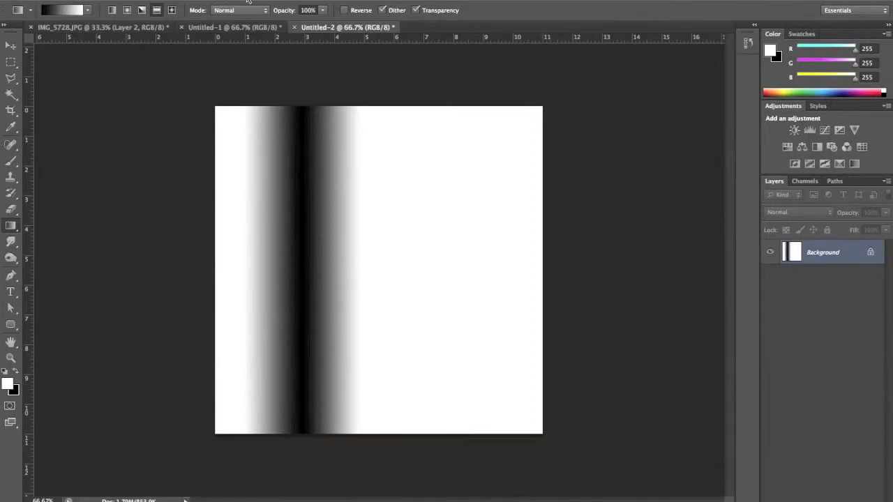
click(300, 0)
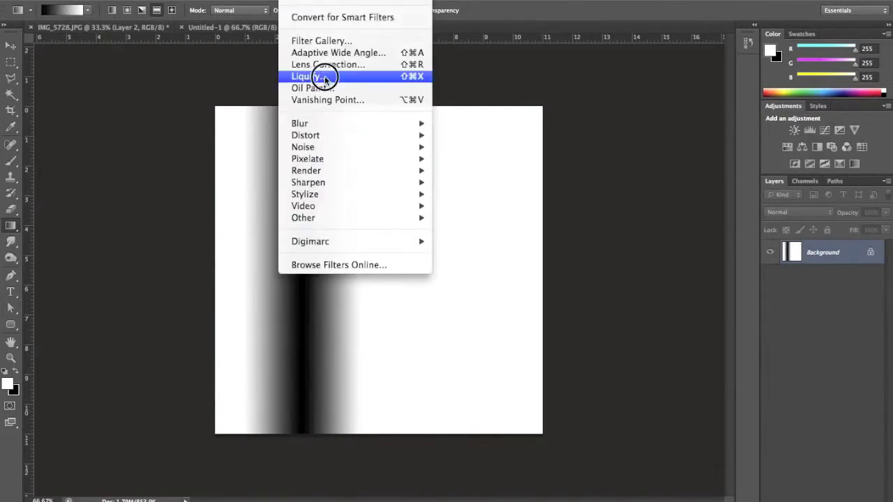
mouse_move(325, 171)
click(447, 183)
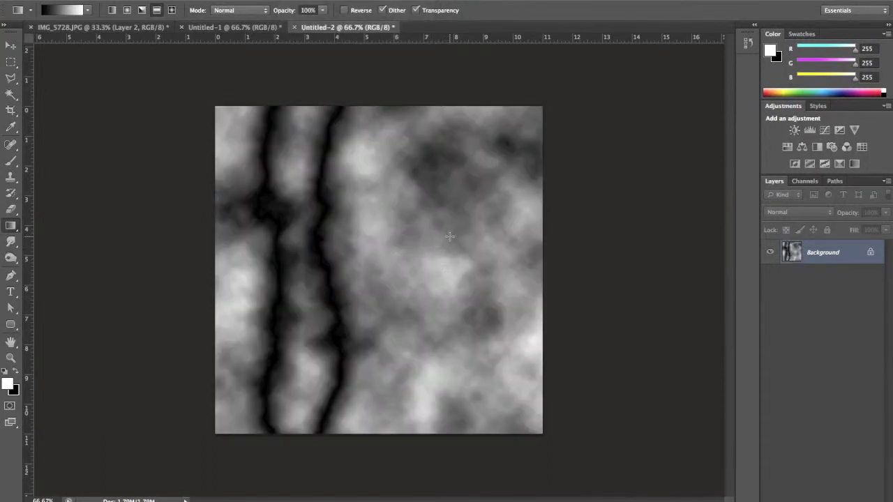
Step: Apply Levels with input values 9, 3.50 and 86 to reduce the clouds to two thin dark lines
key(super+l)
drag(786, 217, 769, 218)
mouse_move(630, 217)
mouse_down()
mouse_move(654, 221)
mouse_move(638, 218)
mouse_up()
drag(702, 216, 641, 217)
drag(768, 218, 638, 218)
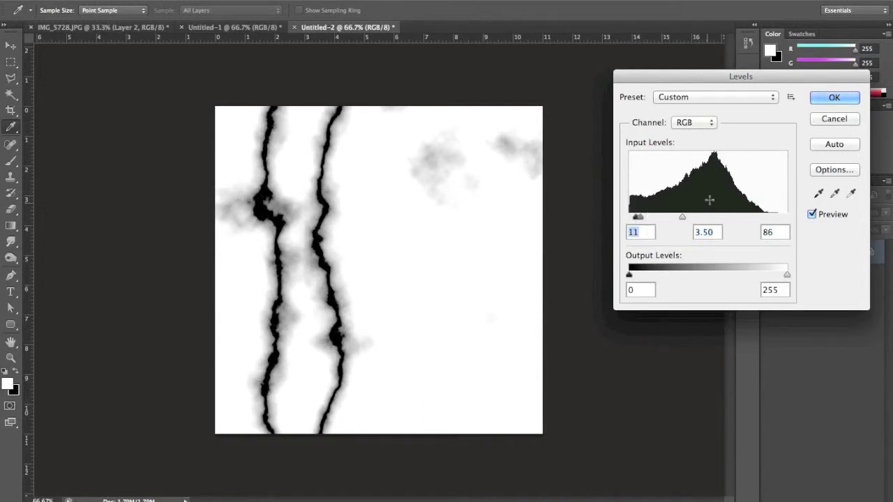
drag(637, 219, 636, 218)
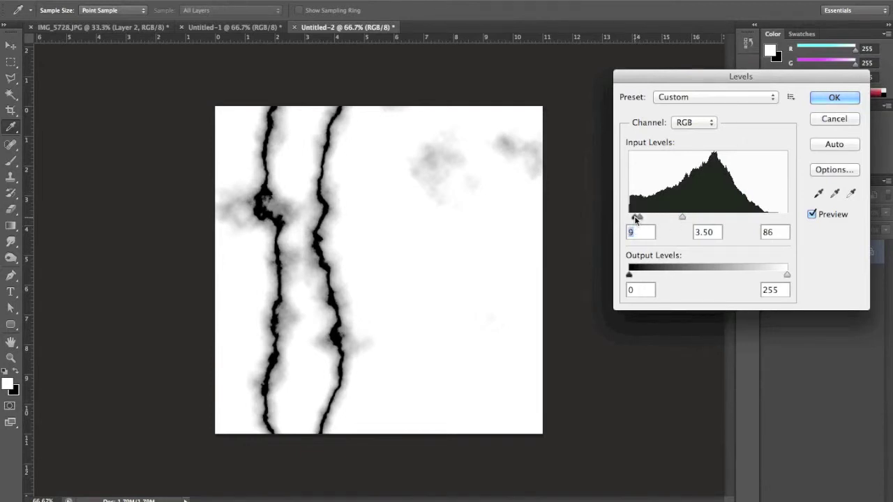
click(852, 99)
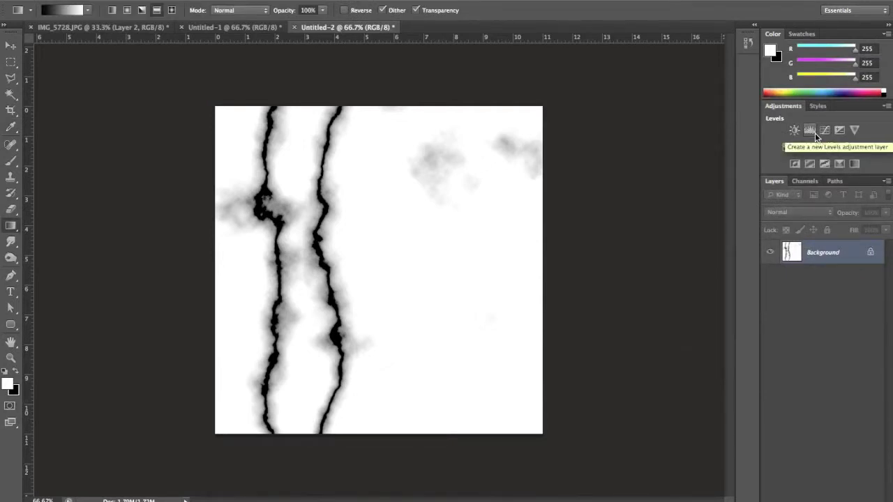
Step: Invert the image and raise the black input level in Levels to darken the haze around the white bolts
key(ctrl+i)
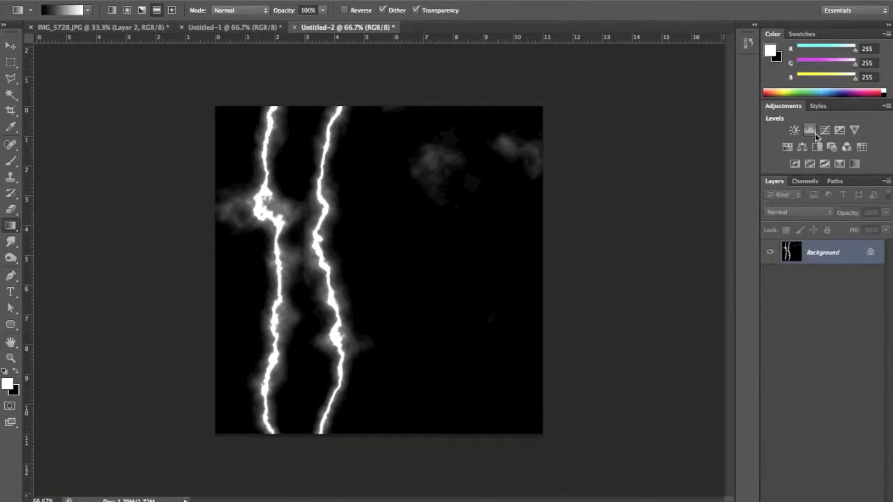
key(ctrl+l)
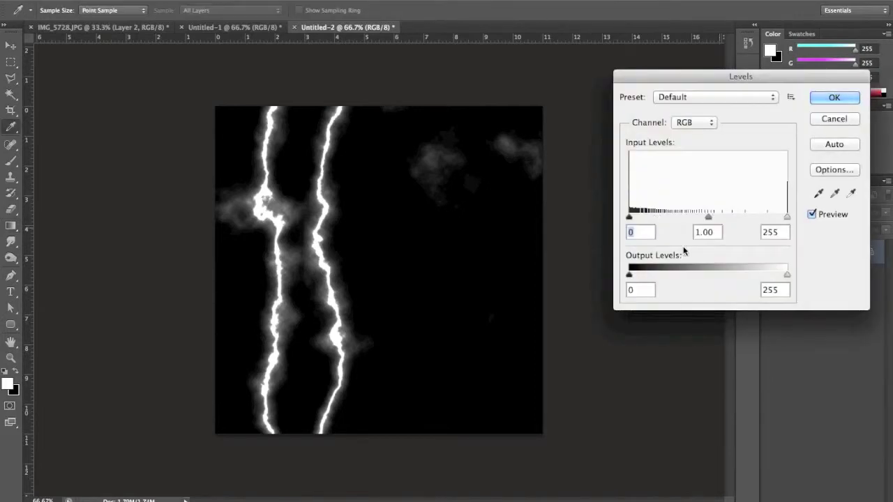
drag(630, 218, 665, 219)
click(834, 98)
key(g)
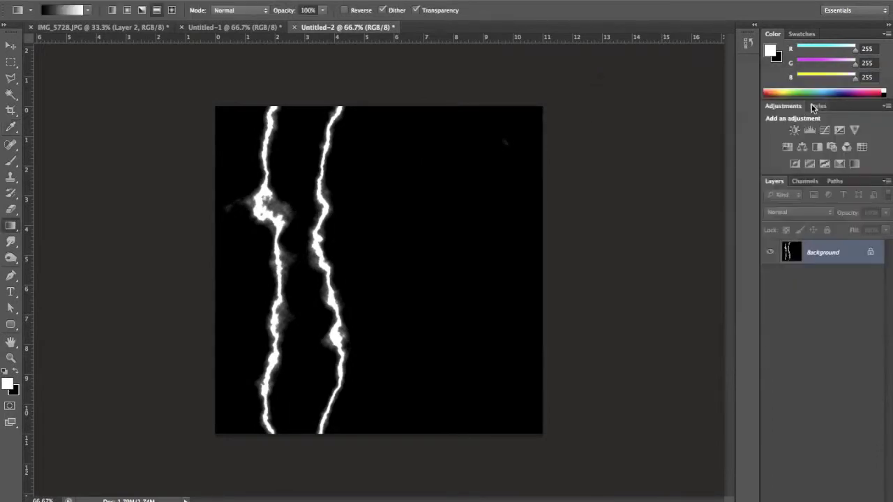
Step: Copy a full-height area about 10 inches wide from the left edge, containing both bolts, into IMG_5728.JPG as a new layer
click(18, 63)
drag(216, 106, 514, 433)
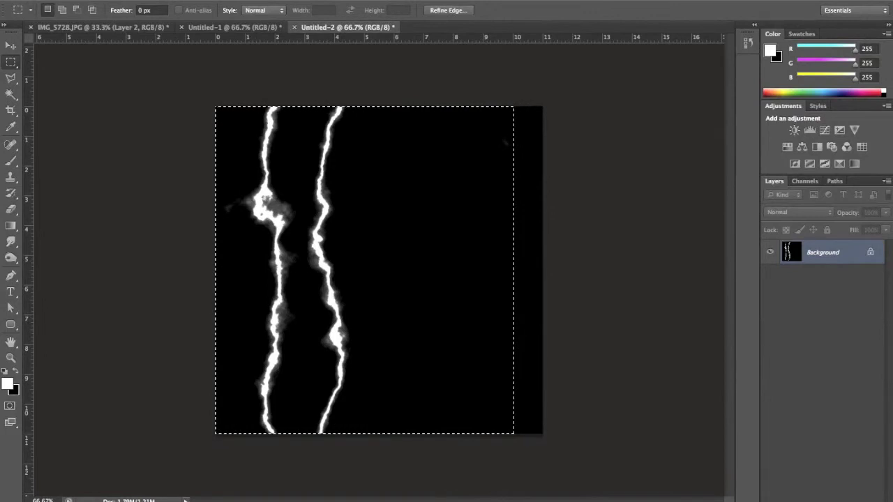
click(231, 27)
click(141, 28)
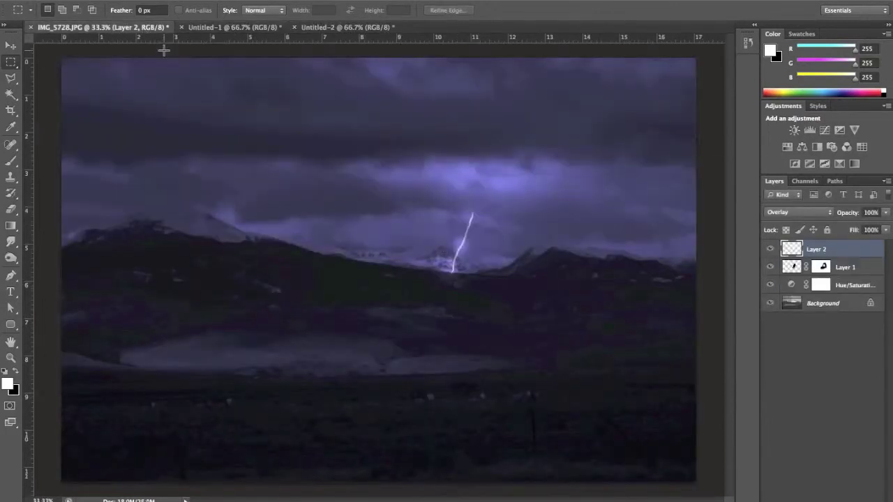
key(ctrl+v)
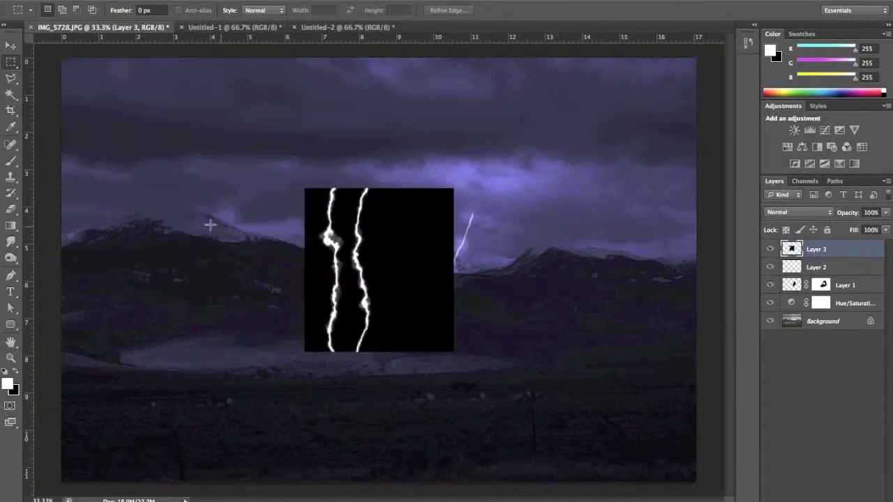
Step: Rotate the pasted lightning layer 22.84 degrees clockwise and move it over the mountains just right of the first bolt
key(v)
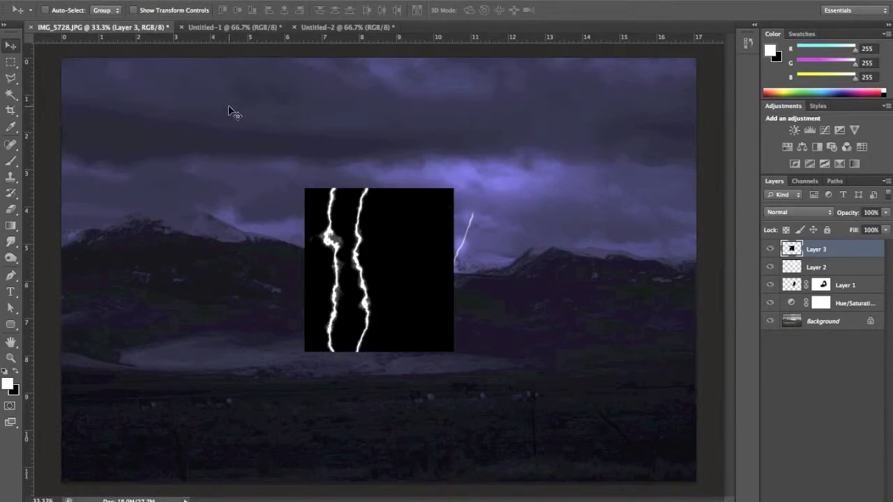
key(ctrl+t)
mouse_move(417, 160)
mouse_down()
mouse_move(400, 153)
mouse_move(427, 164)
mouse_up()
mouse_move(379, 270)
mouse_down()
mouse_move(409, 249)
mouse_move(389, 259)
mouse_up()
drag(450, 167, 513, 210)
drag(434, 249, 568, 253)
drag(566, 249, 565, 249)
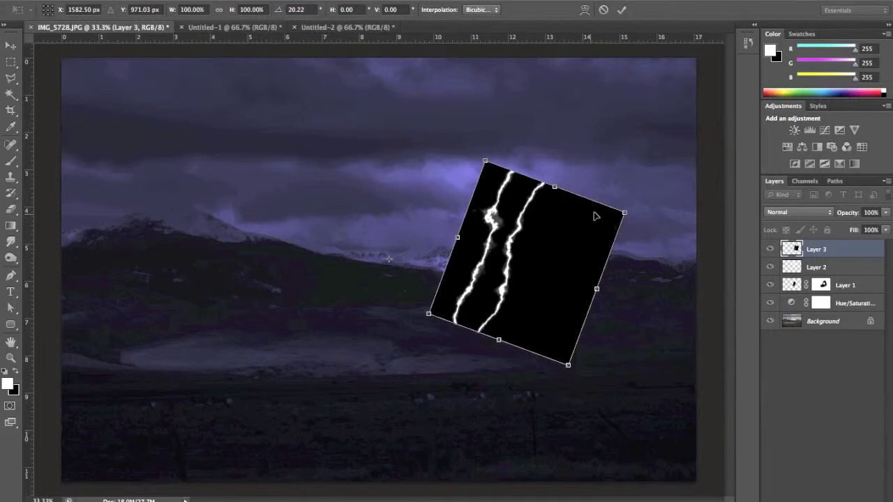
drag(481, 146, 495, 140)
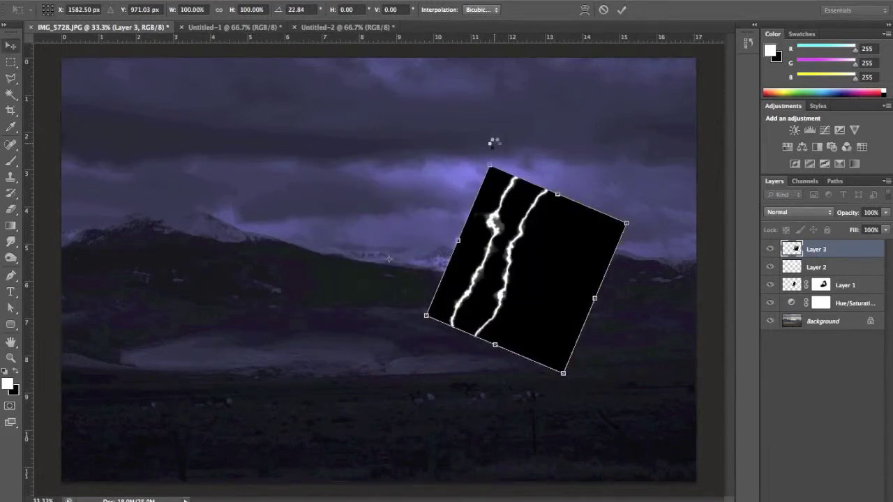
key(Return)
Step: Set Layer 3's blend mode to Screen and add a layer mask to it
click(798, 211)
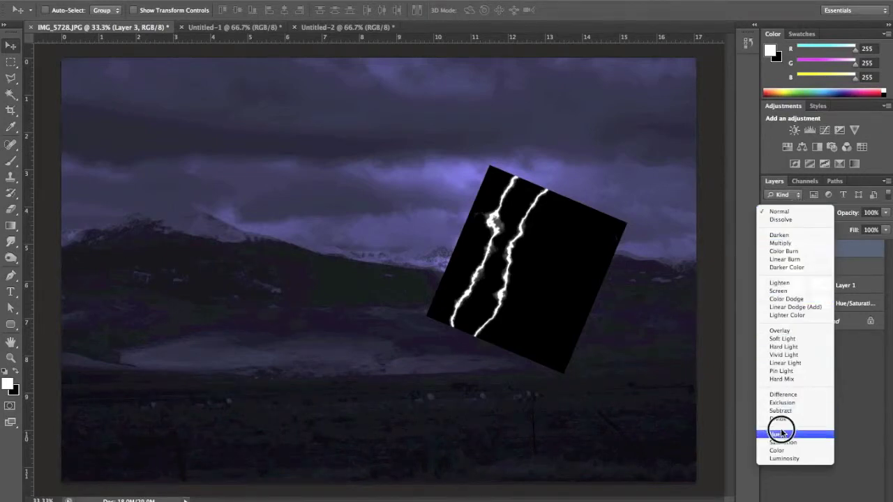
click(771, 291)
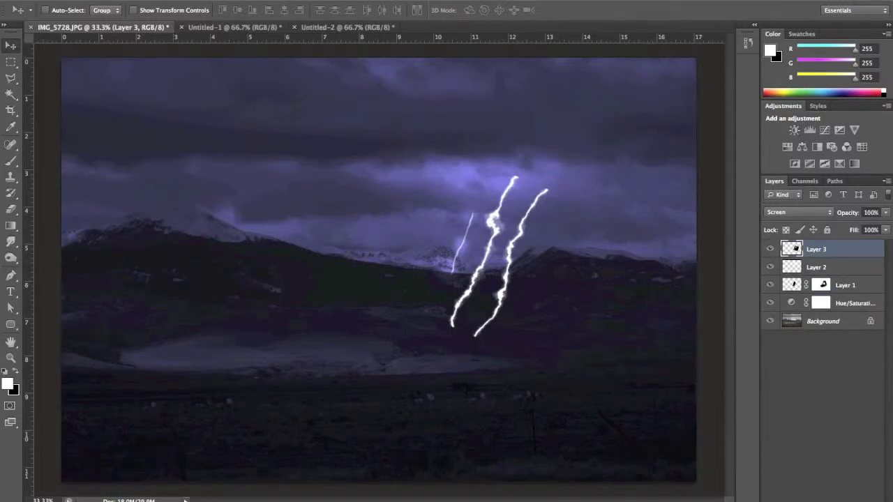
click(809, 500)
Step: Paint Layer 3's mask black with a 500 px brush at 100% opacity over the upper and lower ends of the new bolts
key(b)
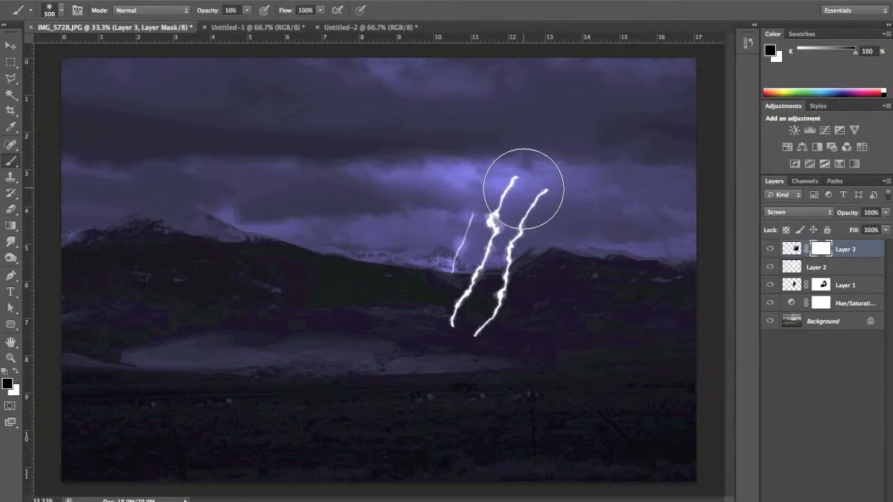
key(0)
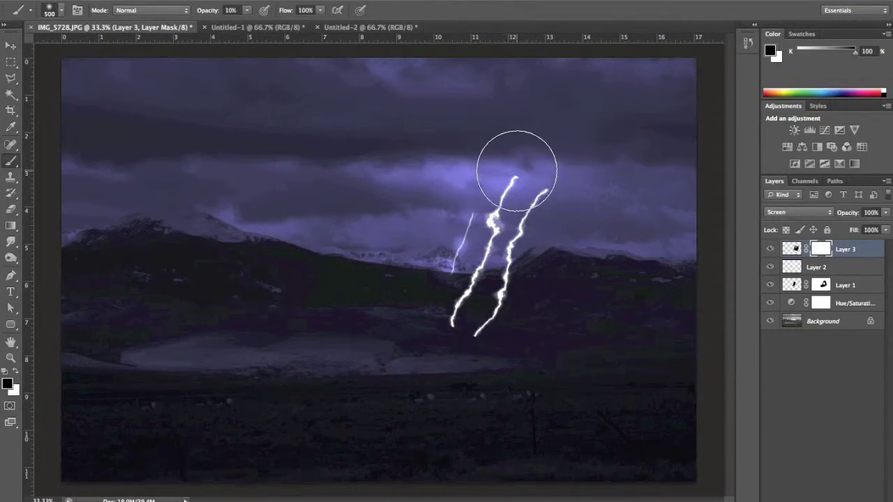
mouse_move(527, 167)
mouse_down()
mouse_move(508, 140)
mouse_move(535, 144)
mouse_move(568, 170)
mouse_move(566, 191)
mouse_up()
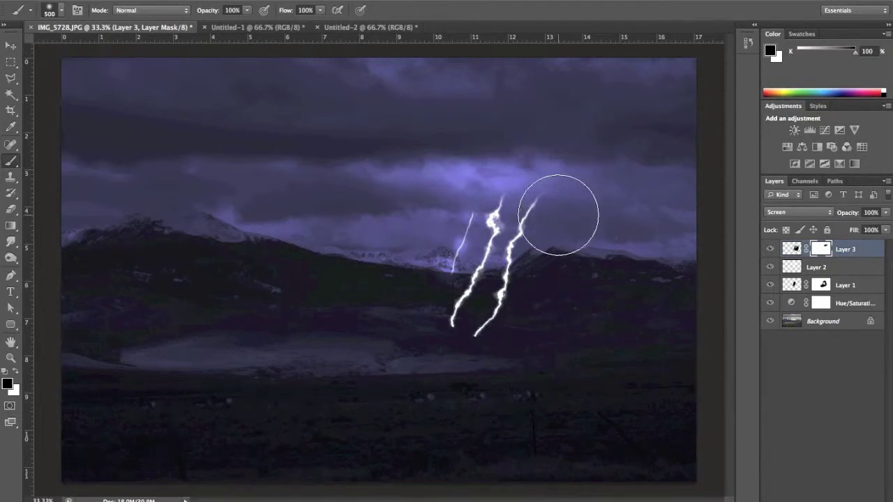
mouse_move(470, 335)
mouse_down()
mouse_move(439, 333)
mouse_move(500, 339)
mouse_up()
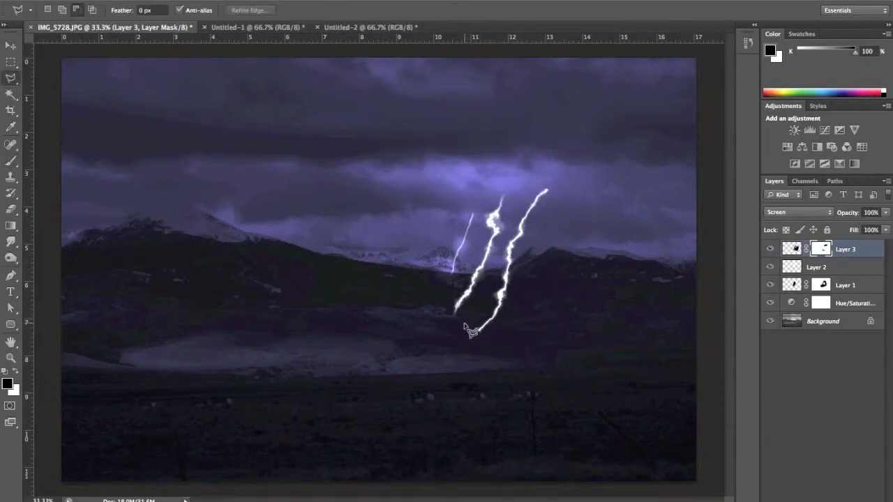
Step: Lasso the rightmost bolt on Layer 3 and move it to the other side of the two remaining bolts, over the mountain ridge
click(465, 323)
click(562, 186)
click(494, 351)
click(466, 324)
click(792, 249)
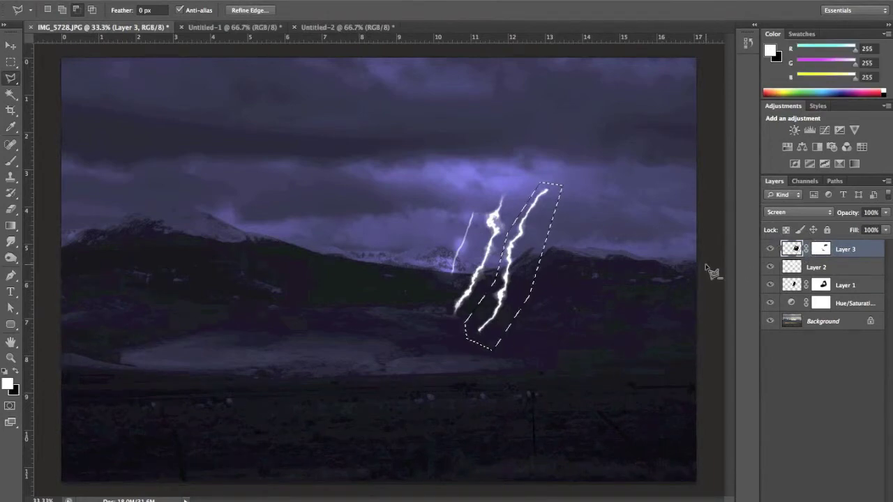
key(v)
click(513, 242)
drag(513, 242, 421, 213)
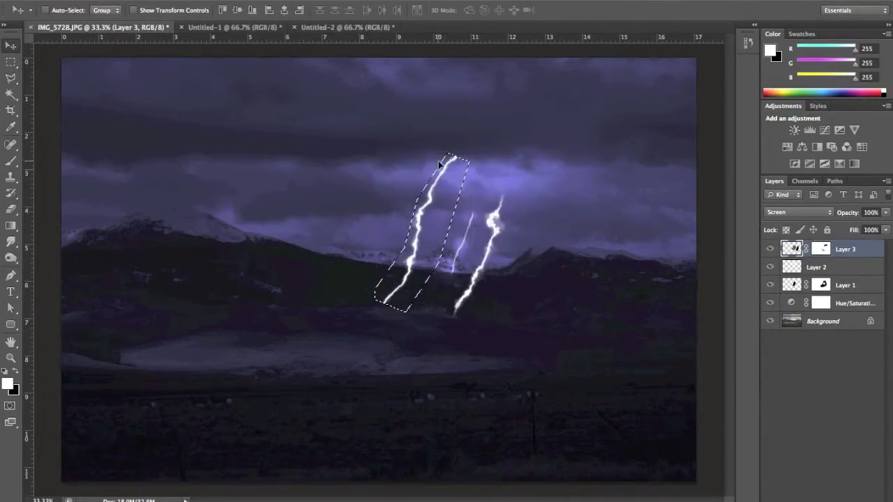
Step: Scale the selected bolt down proportionally to 30.67% and place it over the distant ridge beside the thin bolt
key(ctrl+t)
click(376, 159)
drag(376, 162, 435, 222)
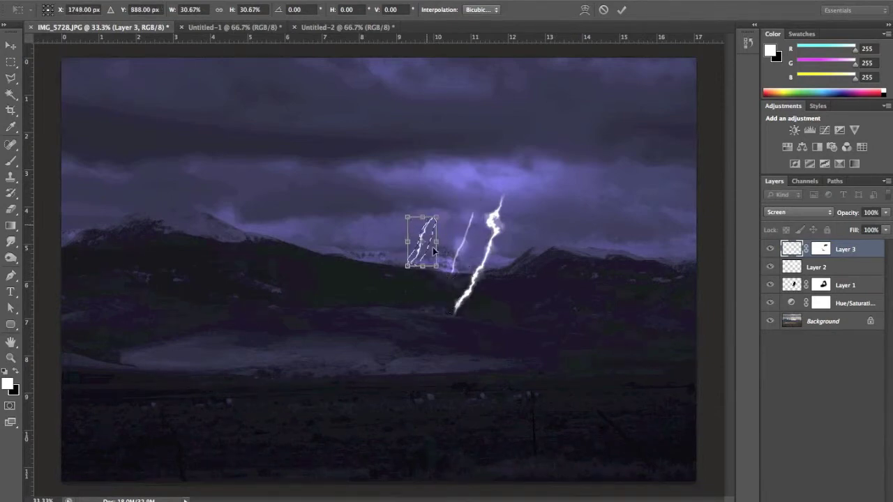
key(Return)
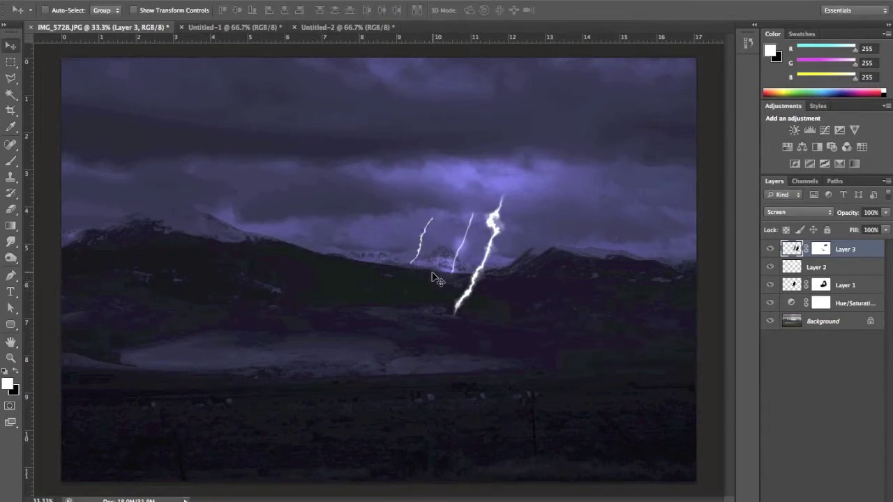
Step: Fade the small distant bolt by painting black over it on Layer 3 with a 250 px brush at 50% opacity
key(b)
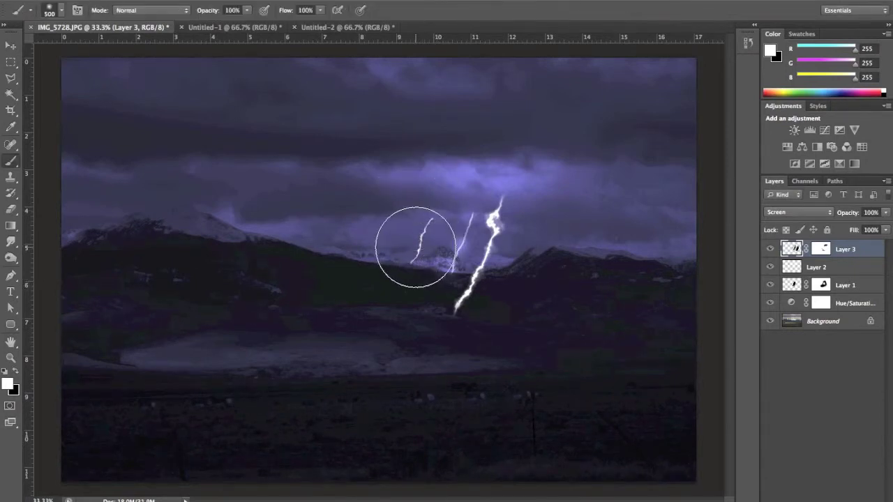
key(x)
key(5)
key(bracketleft)
key(bracketleft)
key(bracketleft)
mouse_move(414, 235)
mouse_down()
mouse_move(436, 206)
mouse_move(434, 225)
mouse_move(445, 197)
mouse_up()
mouse_move(408, 289)
mouse_down()
mouse_move(433, 227)
mouse_move(427, 215)
mouse_up()
key(0)
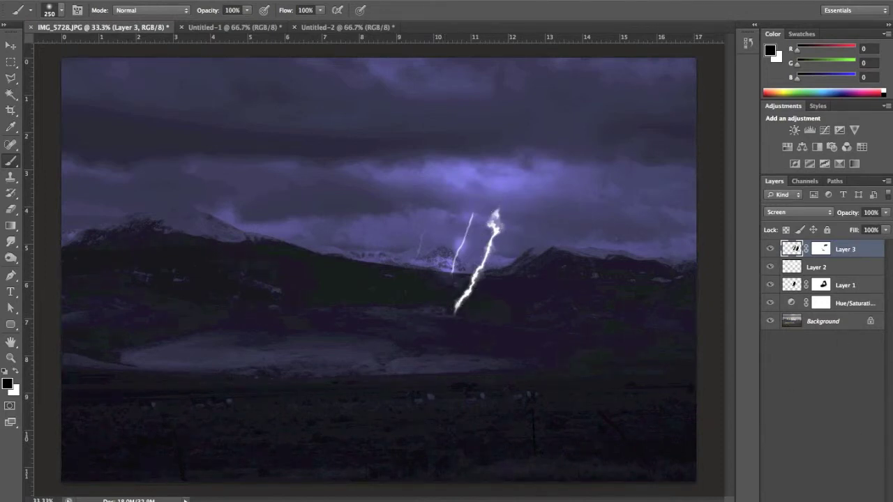
Step: Add a new layer above Layer 3 and set its blend mode to Overlay
key(ctrl+shift+alt+n)
click(785, 213)
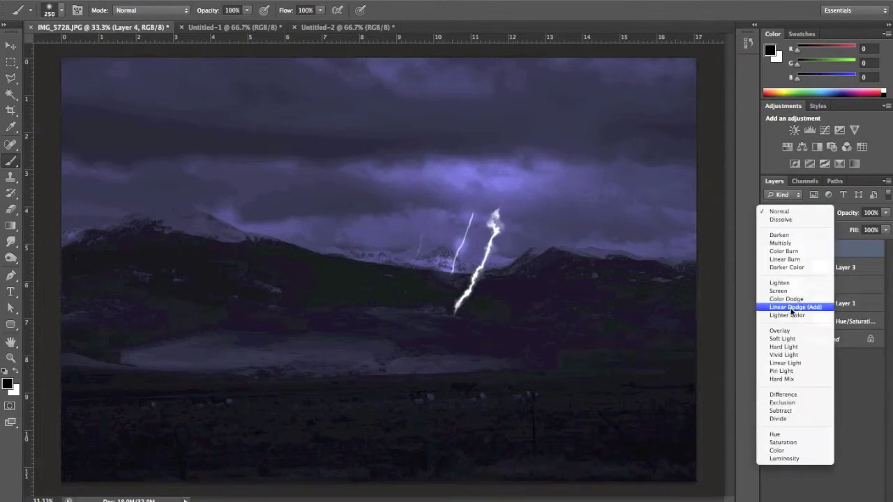
click(781, 331)
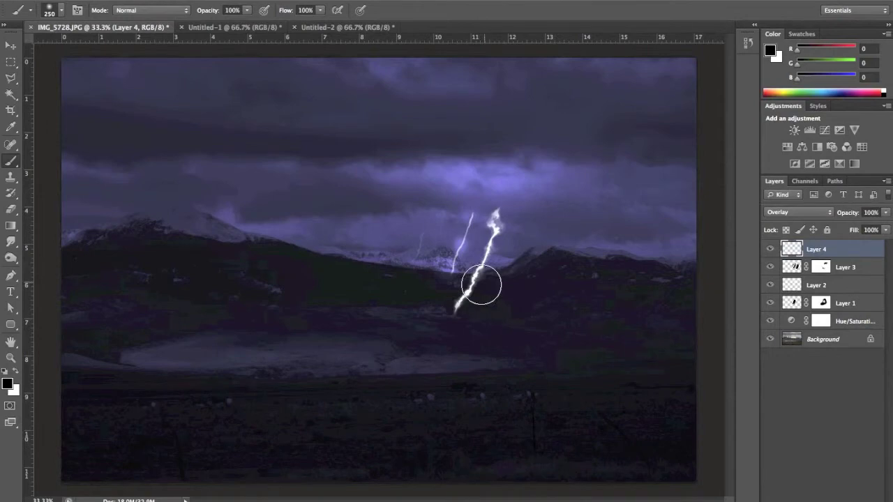
Step: Paint a white glow on Layer 4 around the large bolt's upper end with a single dab of an 800 px brush
key(x)
key(bracketright)
key(bracketright)
key(bracketright)
key(bracketright)
key(bracketright)
key(bracketright)
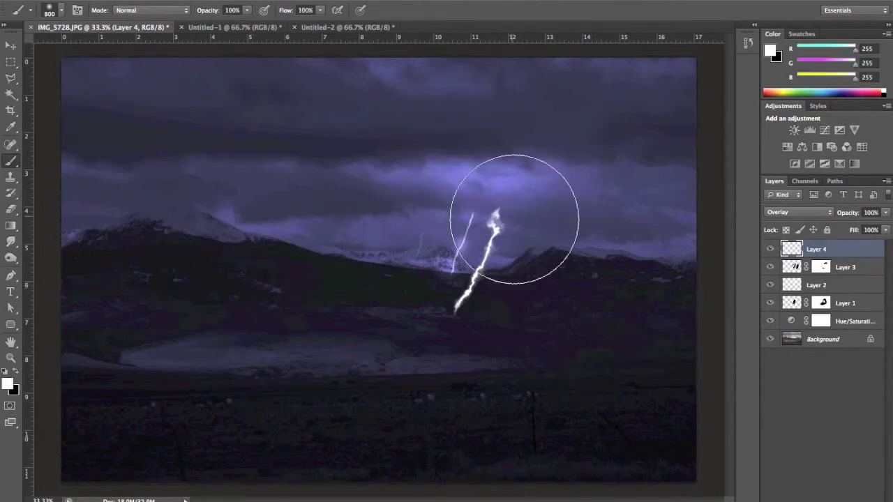
click(506, 207)
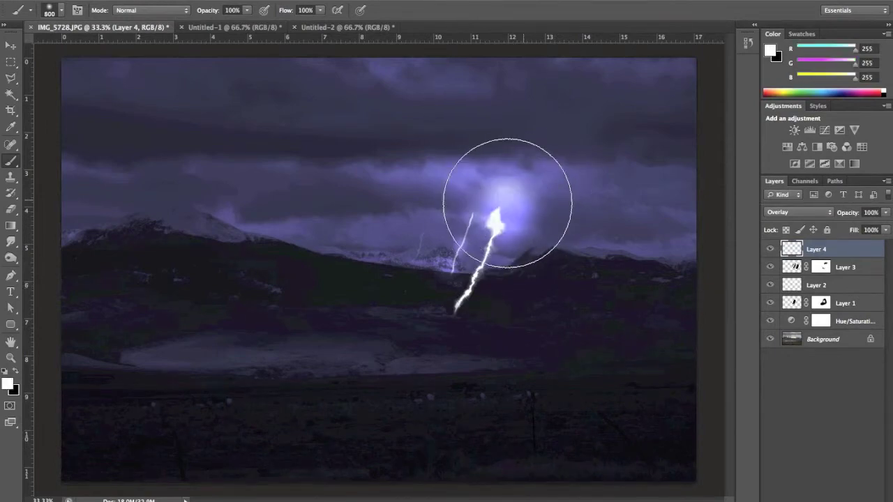
Step: Add a smaller white glow on Layer 4 where the large bolt strikes the ground, using a 400 px brush
key(bracketleft)
key(bracketleft)
key(bracketleft)
key(bracketleft)
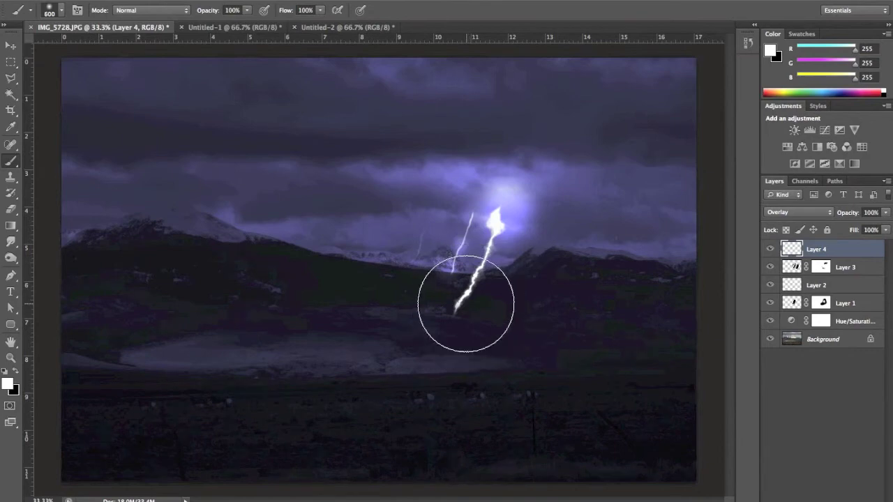
click(450, 312)
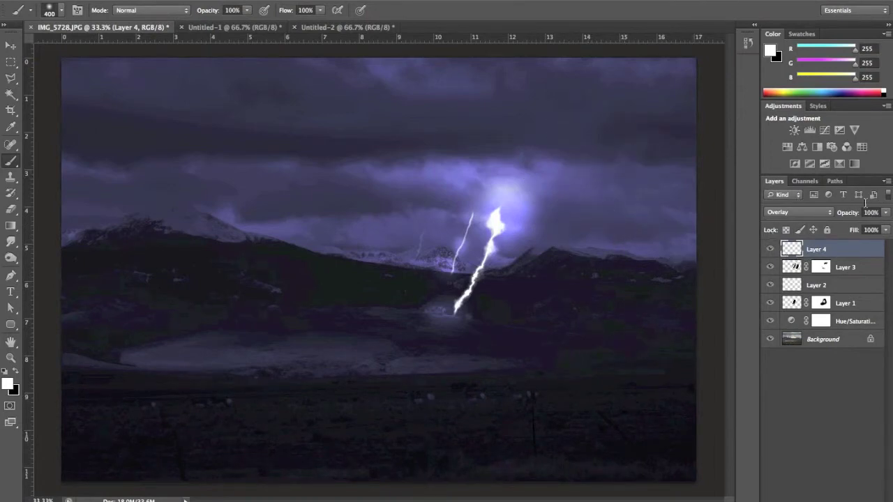
Step: Lower Layer 3's opacity to 60%
click(853, 267)
click(885, 212)
drag(884, 225, 853, 228)
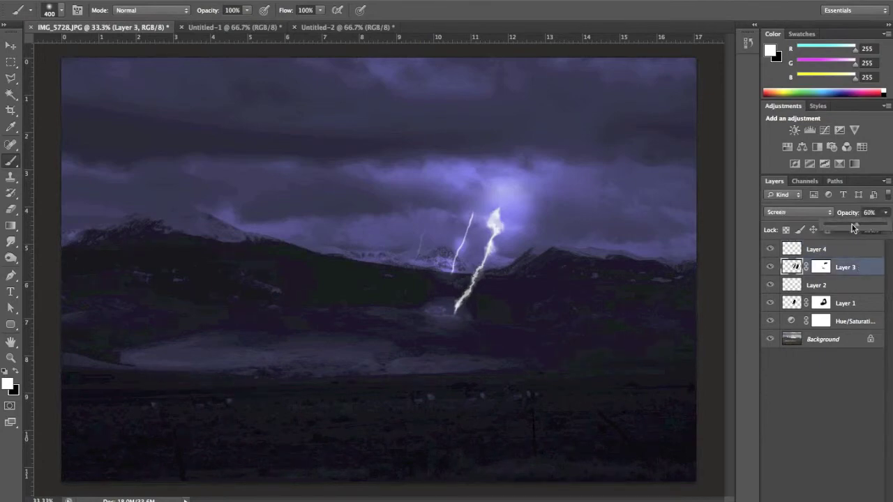